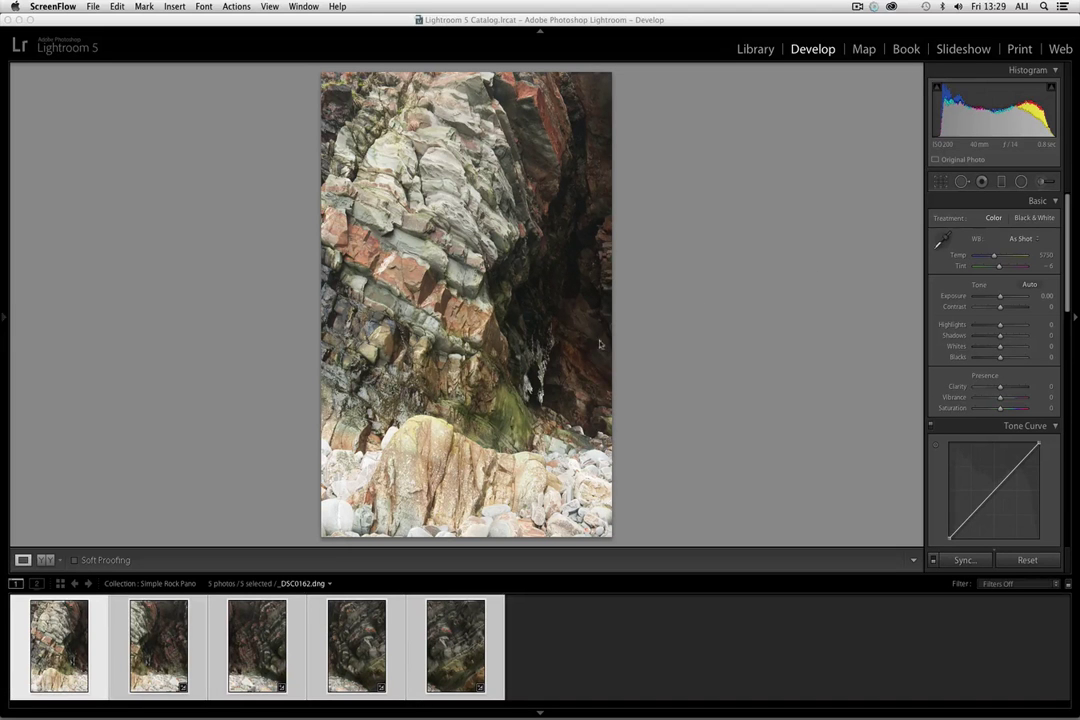
# Review the five photos of the Simple Rock Pano collection one by one, ending on the first, _DSC0162.dng.
pyautogui.click(161, 654)
pyautogui.click(254, 651)
pyautogui.click(321, 658)
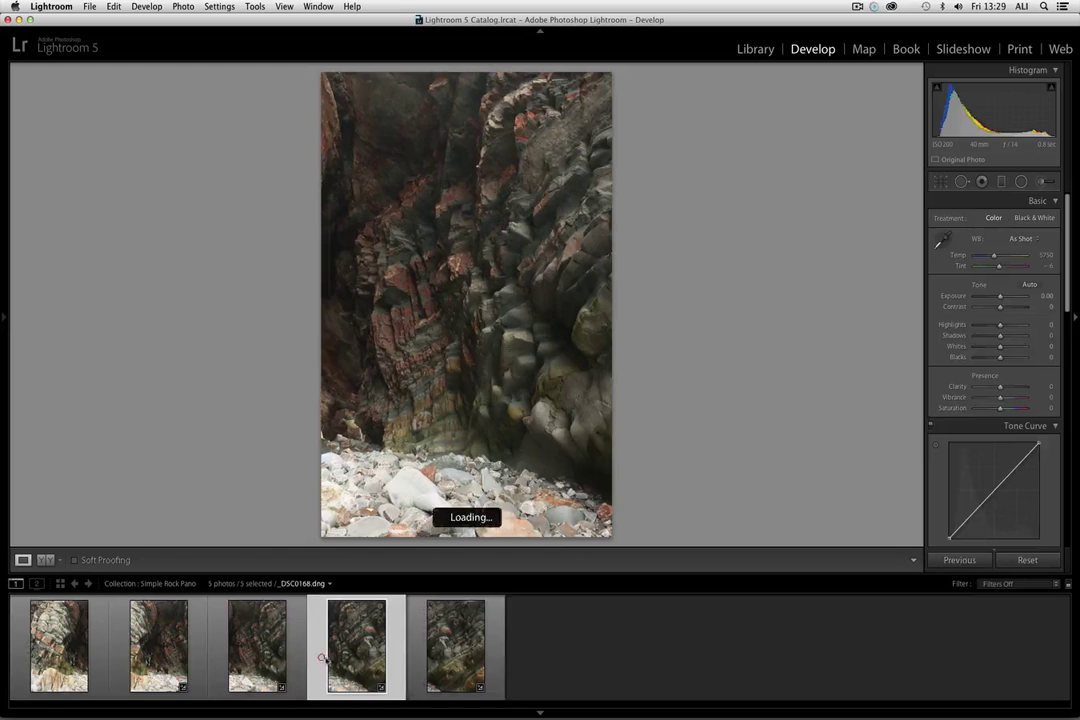
pyautogui.click(422, 657)
pyautogui.click(350, 662)
pyautogui.click(280, 660)
pyautogui.click(174, 655)
pyautogui.click(100, 648)
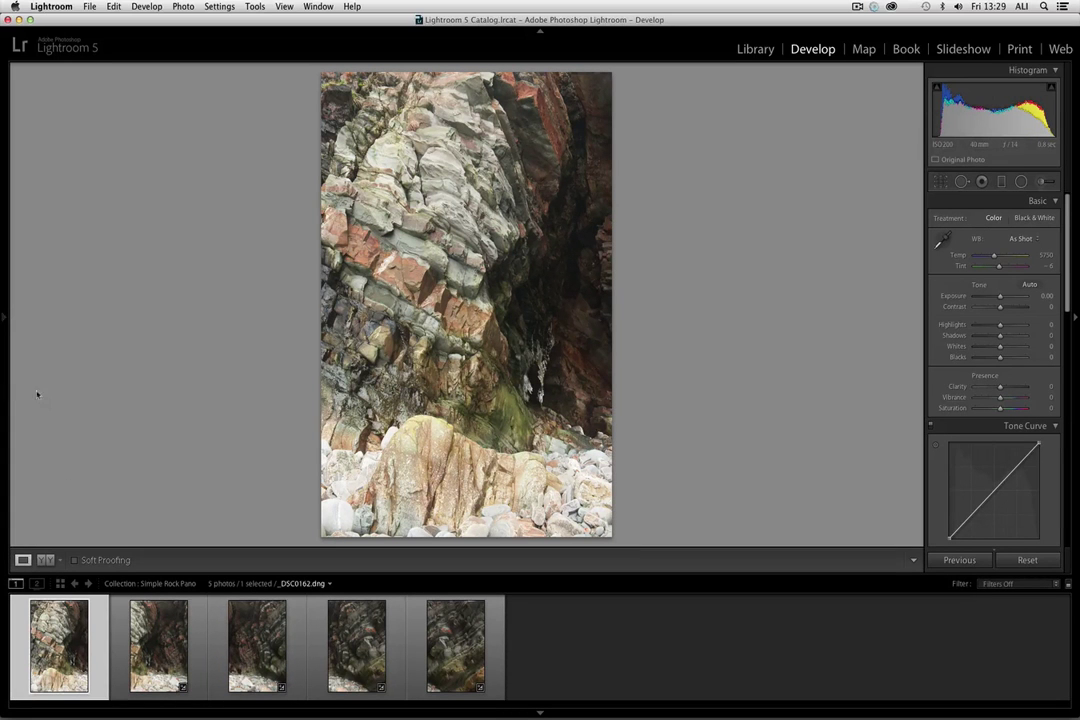
# Try the Chromatic & Sharpen preset with Shadows -26, Clarity +17, Vibrance +20 and Saturation +18, and reset the photo.
pyautogui.moveTo(8, 270)
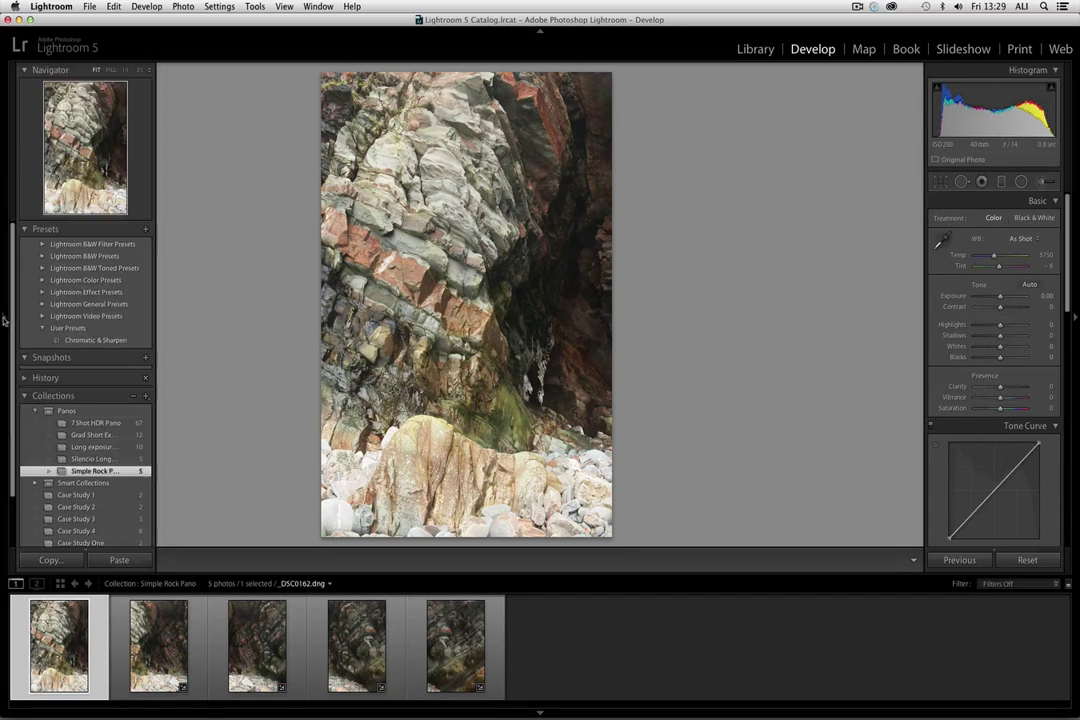
pyautogui.click(86, 341)
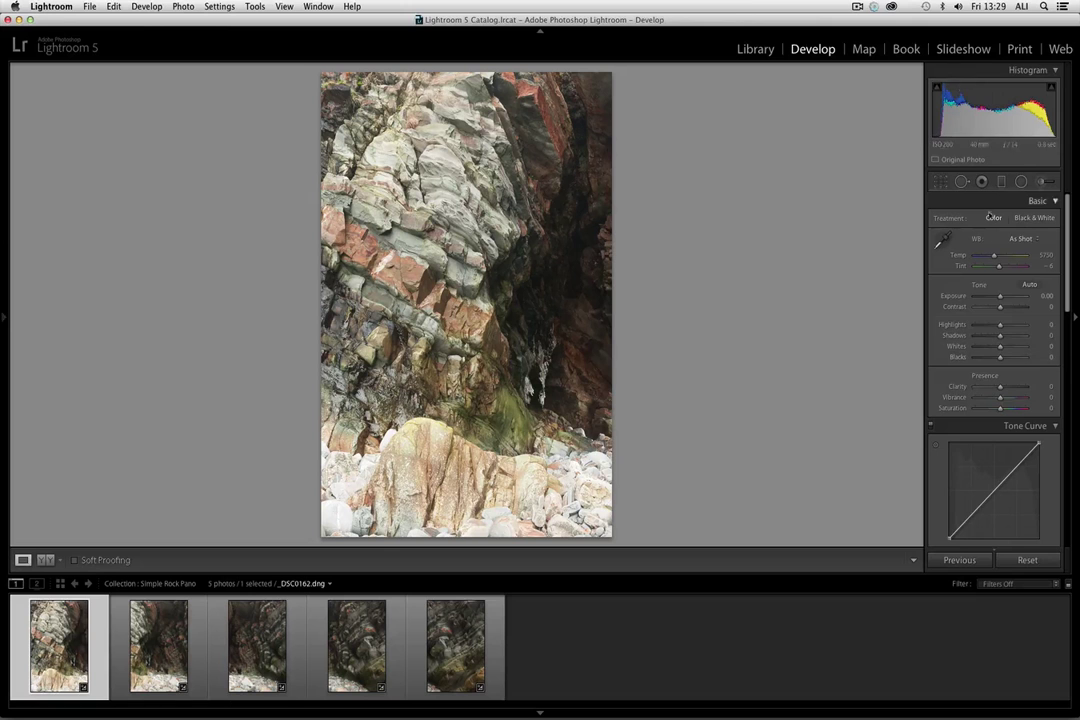
pyautogui.moveTo(1000, 337); pyautogui.dragTo(990, 338)
pyautogui.moveTo(1000, 389); pyautogui.dragTo(1004, 409)
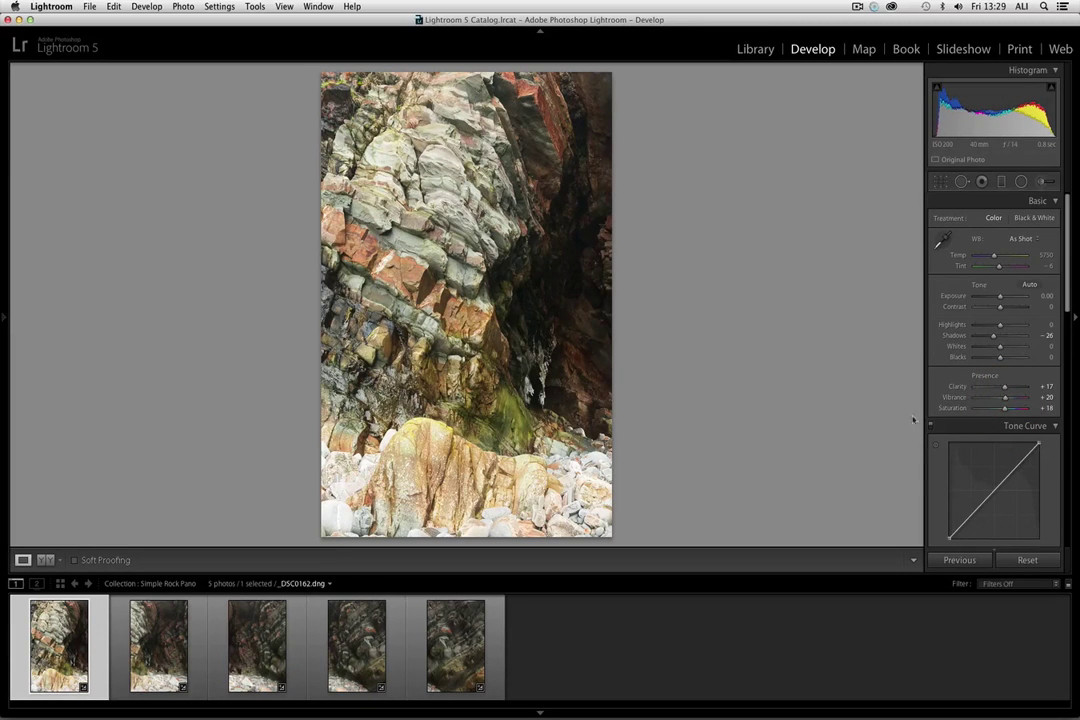
pyautogui.click(1026, 560)
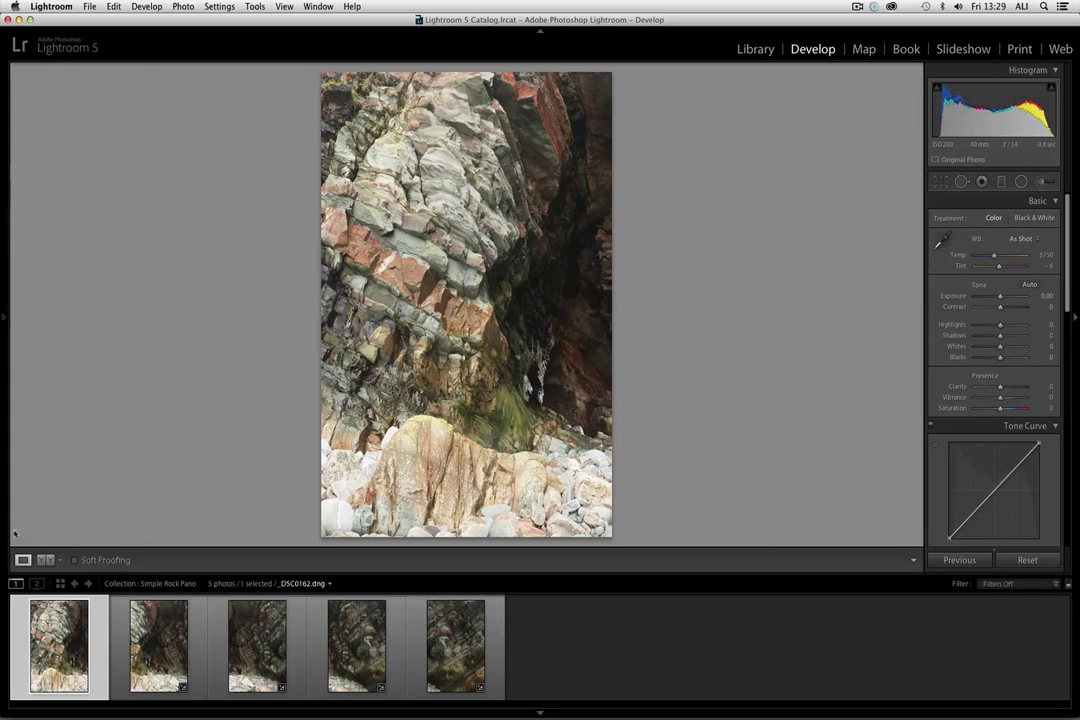
# Apply the Chromatic & Sharpen preset and set Highlights +34, Shadows -38, Whites +3, Clarity +19, Vibrance +13 and Saturation +22.
pyautogui.moveTo(4, 320)
pyautogui.click(100, 340)
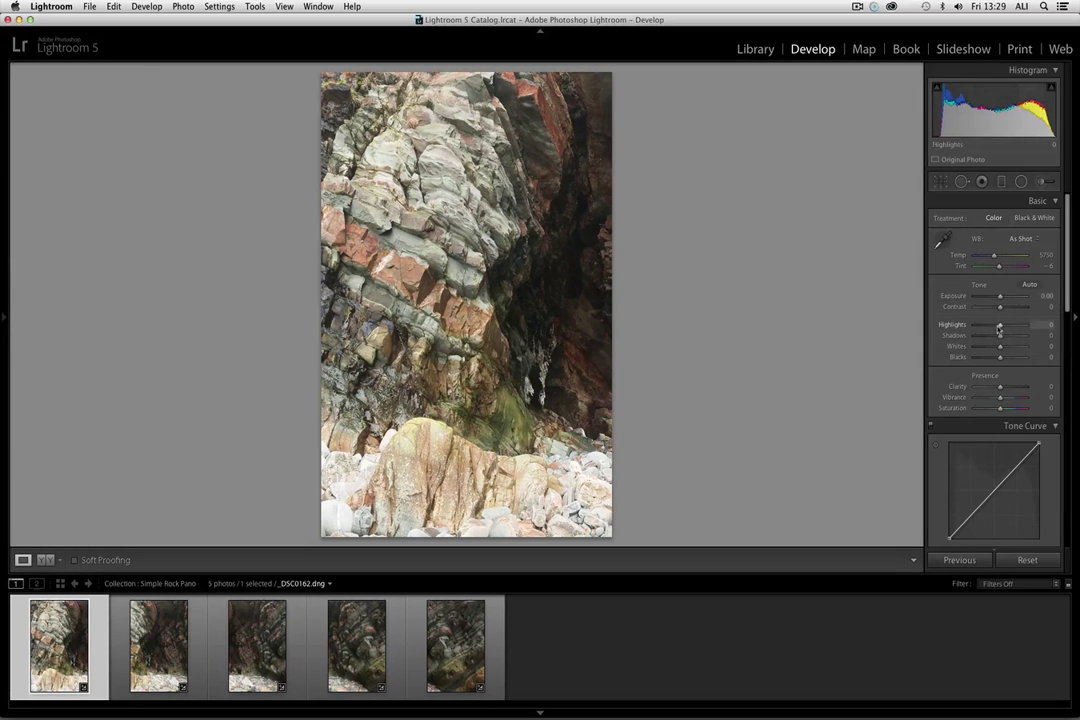
pyautogui.moveTo(1000, 327); pyautogui.dragTo(1006, 408)
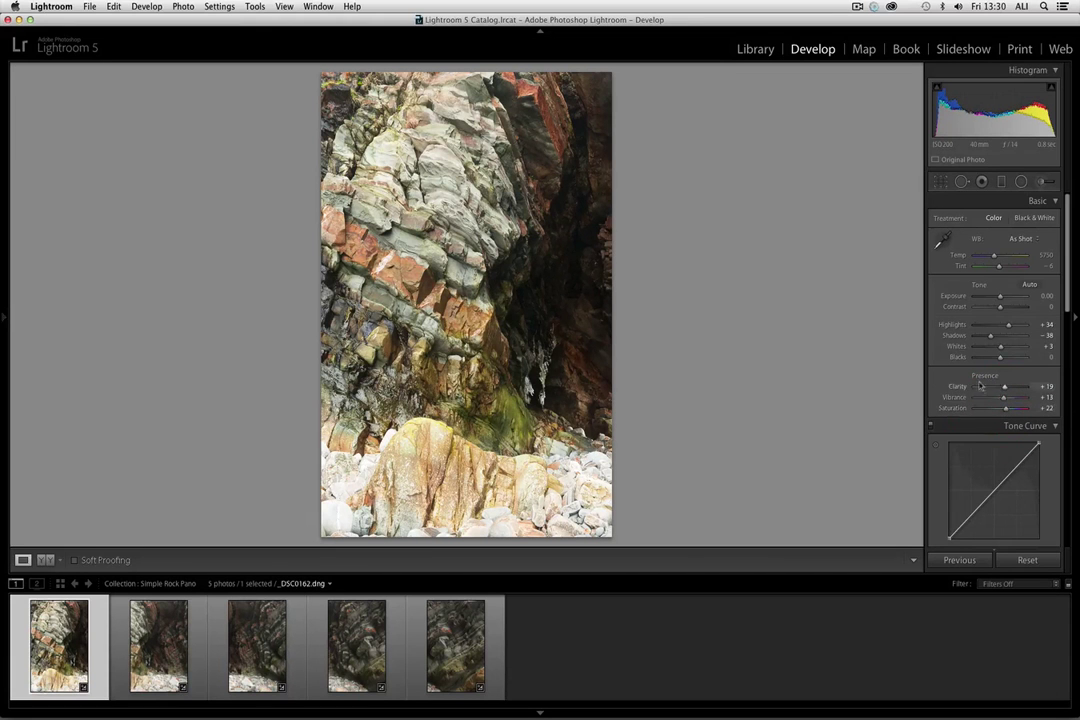
# Select all five photos and synchronize every develop setting from _DSC0162.dng to the others.
pyautogui.keyDown('shift'); pyautogui.click(450, 625); pyautogui.keyUp('shift')
pyautogui.click(964, 560)
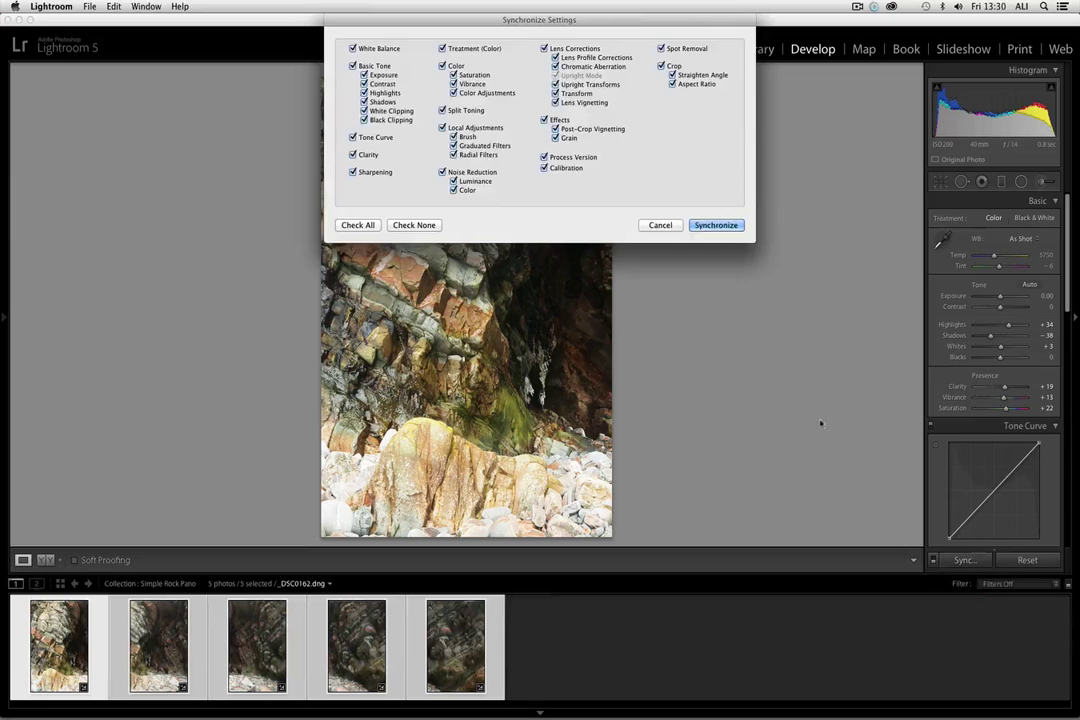
pyautogui.click(716, 225)
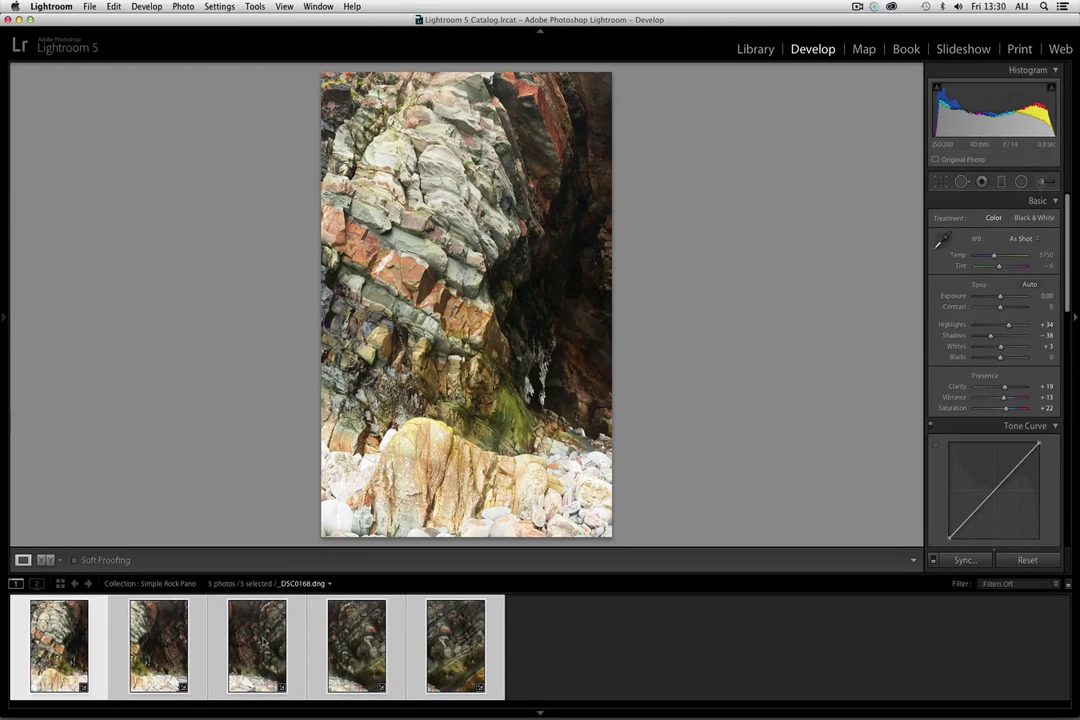
# Send the five selected photos to Photoshop with Merge to Panorama.
pyautogui.rightClick(257, 640)
pyautogui.moveTo(348, 458)
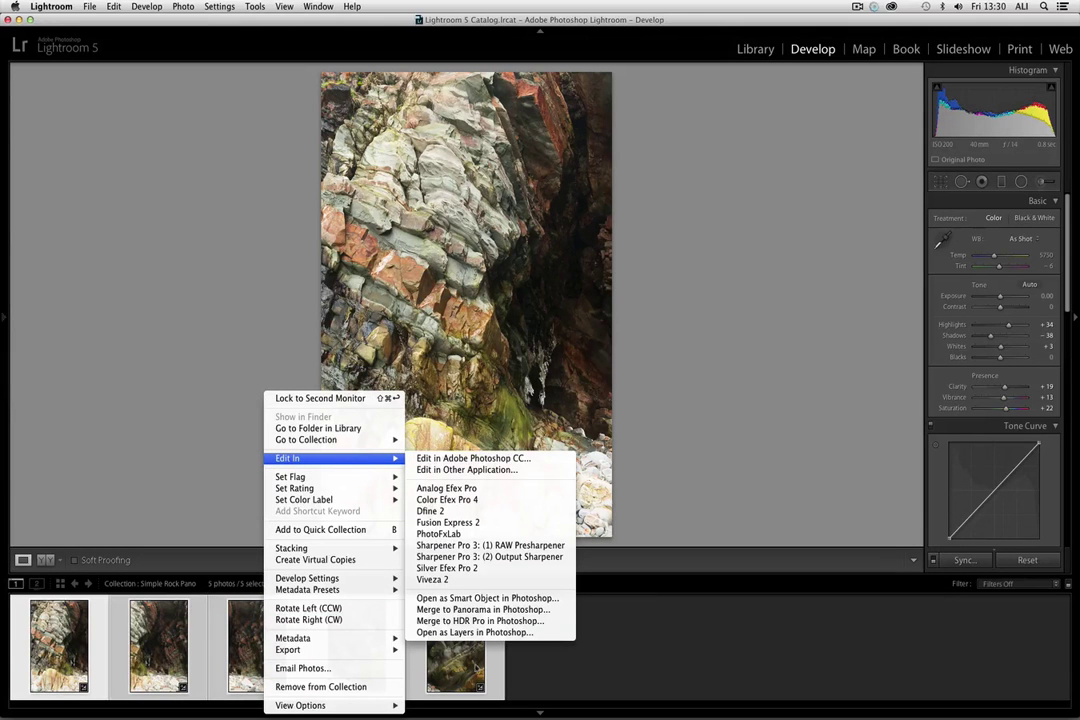
pyautogui.click(455, 609)
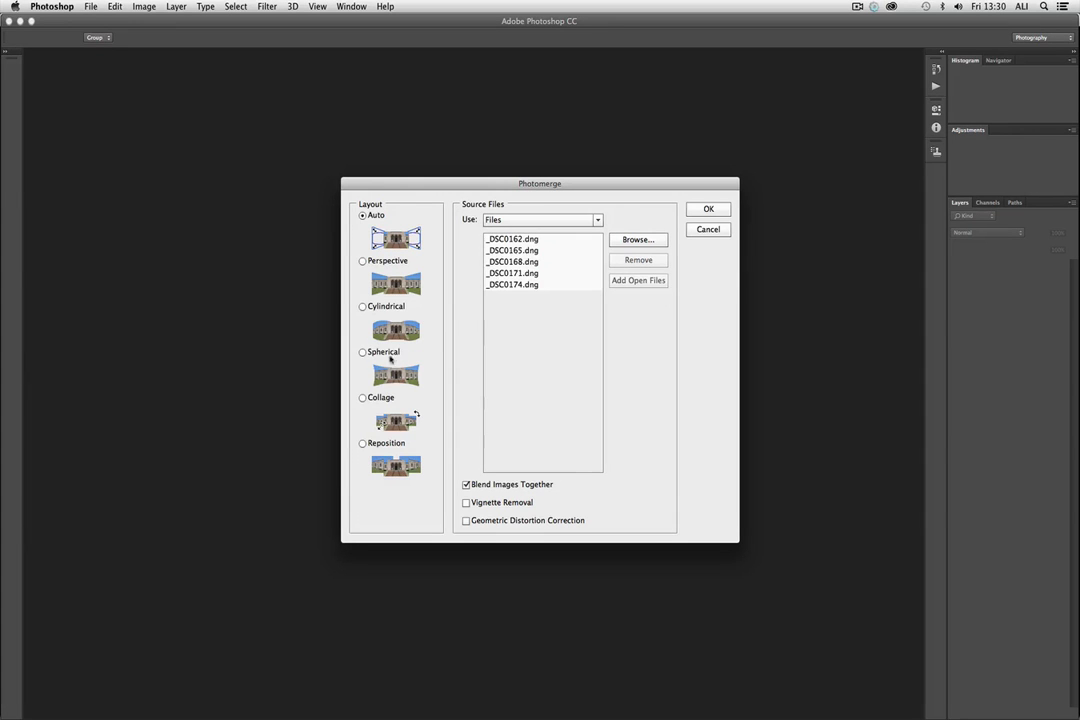
# Run Photomerge on the five DNG source files with the Auto layout.
pyautogui.click(362, 306)
pyautogui.click(362, 263)
pyautogui.click(364, 352)
pyautogui.click(364, 215)
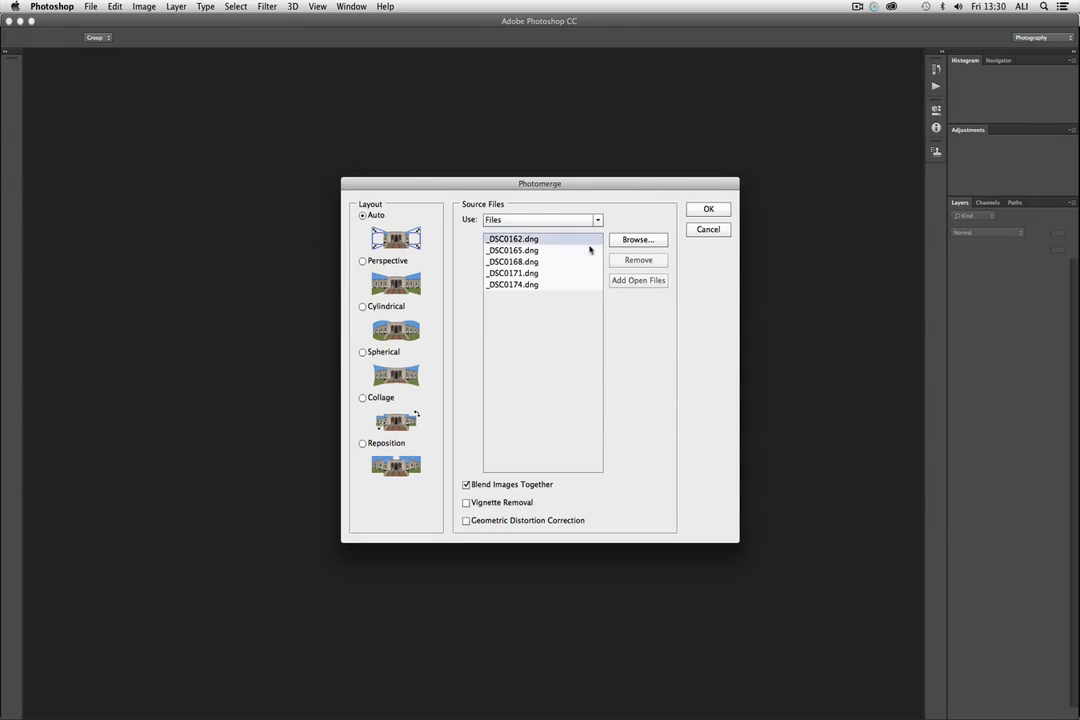
pyautogui.moveTo(526, 240); pyautogui.dragTo(530, 281)
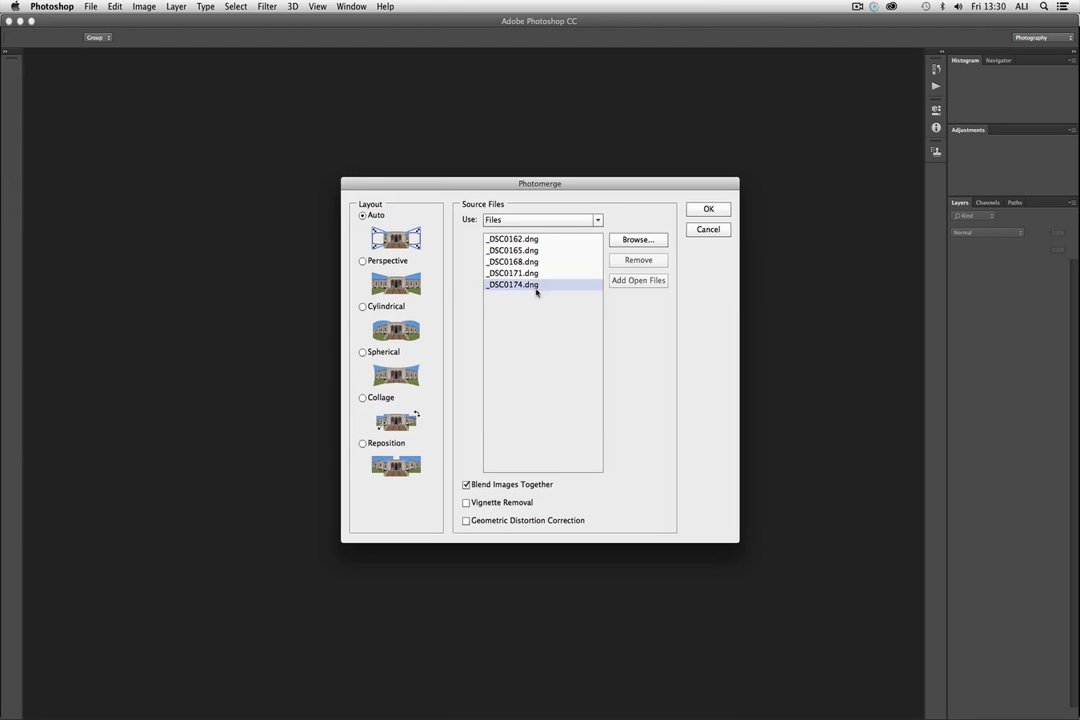
pyautogui.click(698, 210)
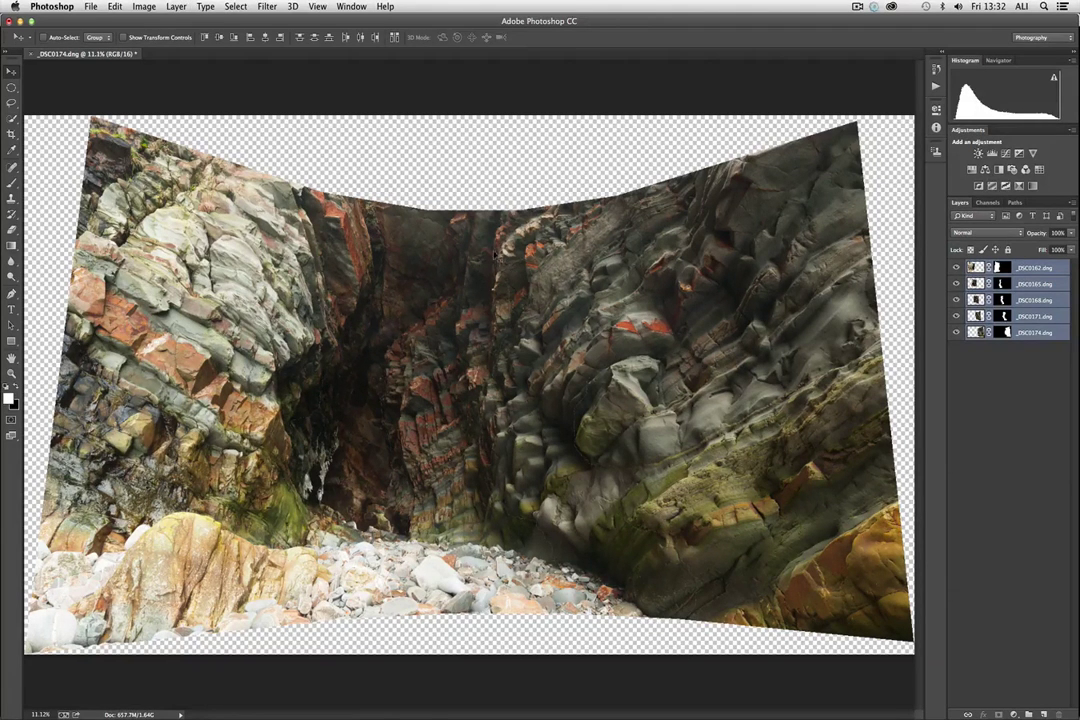
# Flatten the merged panorama's five masked layers into a single background layer.
pyautogui.click(176, 7)
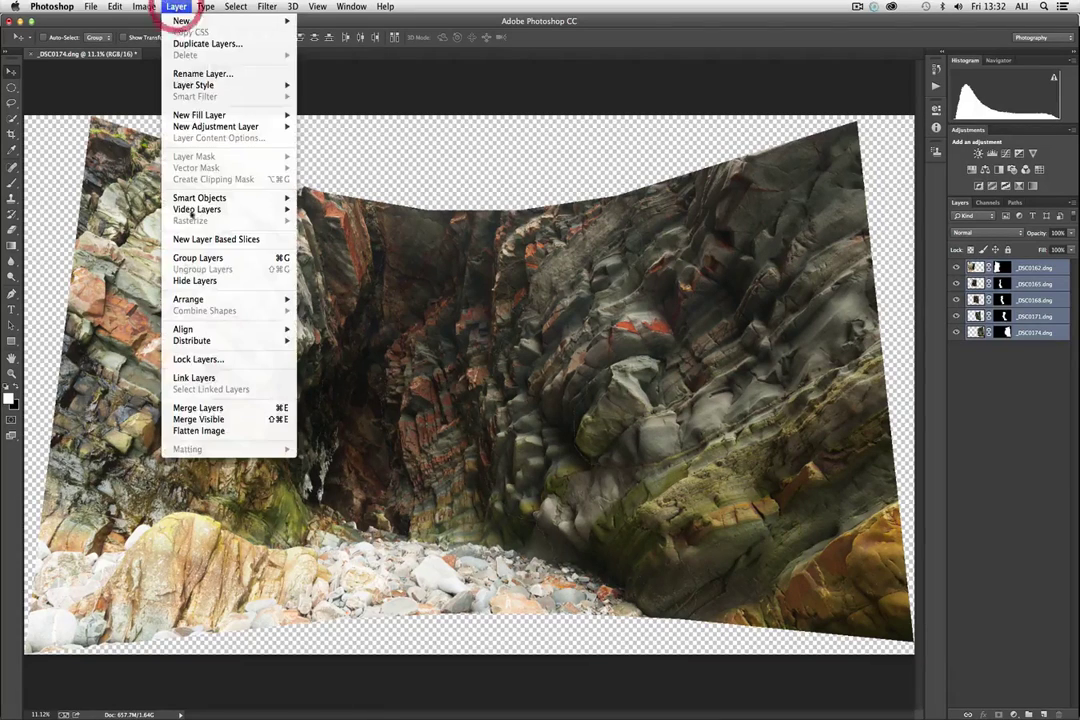
pyautogui.click(205, 431)
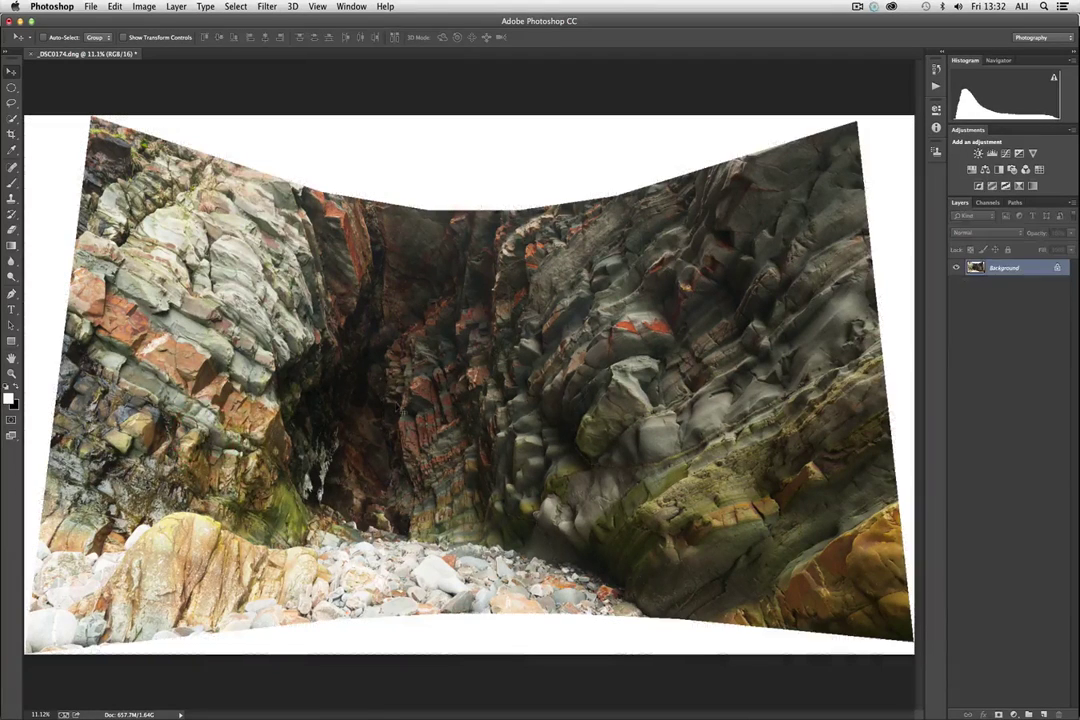
# Examine the flattened panorama at 33.3% magnification, checking the blending of the frames across the rock face.
pyautogui.press('super+equal')
pyautogui.press('super+equal')
pyautogui.press('super+equal')
pyautogui.press('super+equal')
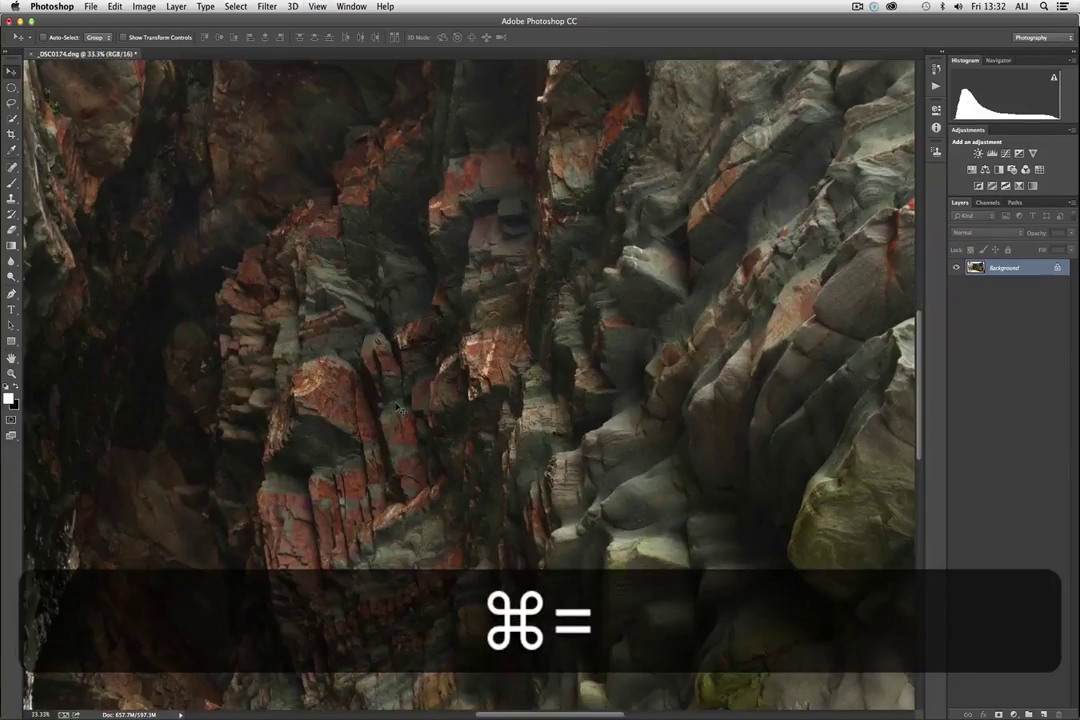
pyautogui.hscroll(-10, 397, 408)
pyautogui.hscroll(4, 397, 408)
pyautogui.hscroll(8, 397, 408)
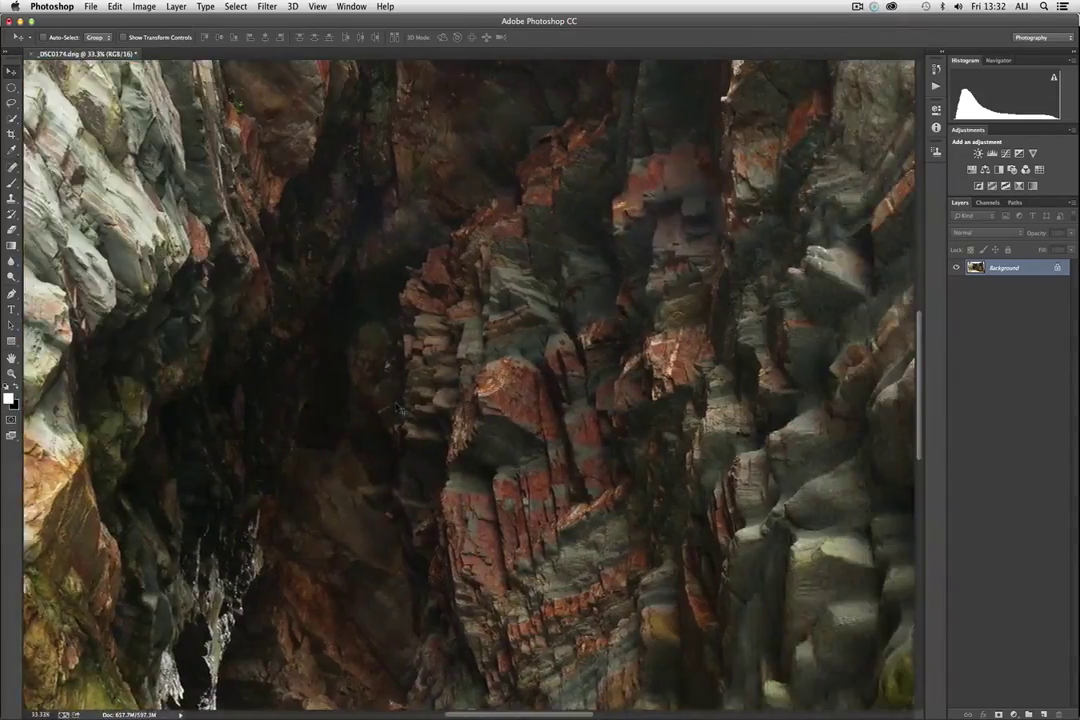
pyautogui.hscroll(10, 397, 408)
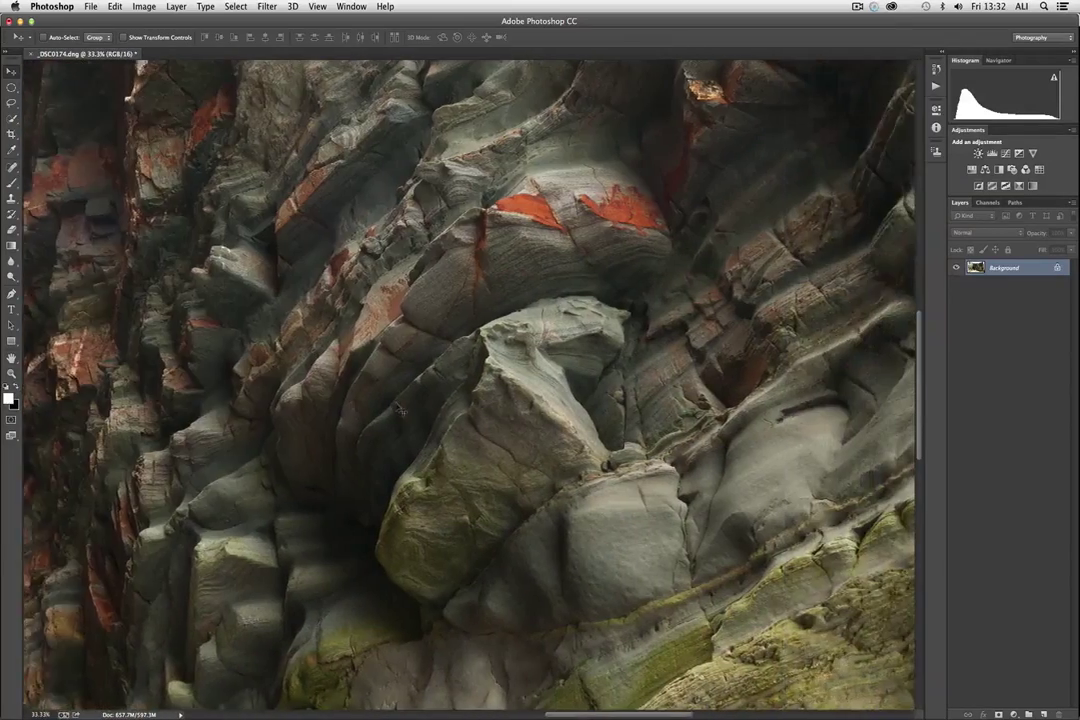
pyautogui.hscroll(10, 397, 408)
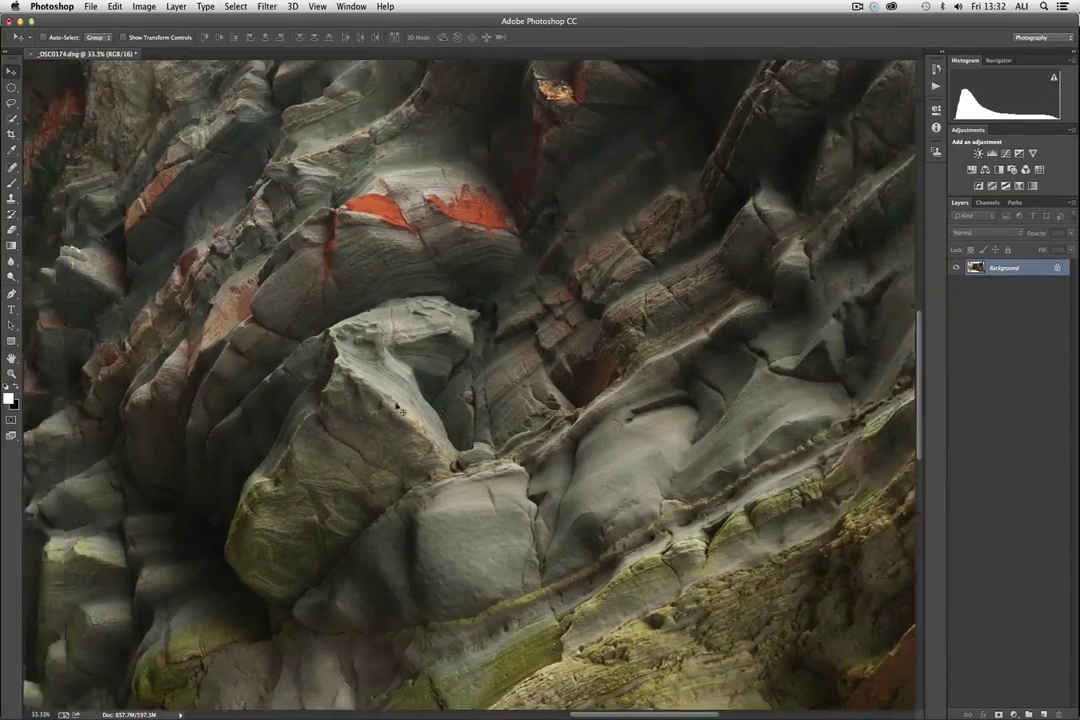
pyautogui.hscroll(-12, 397, 408)
pyautogui.press('super+minus')
pyautogui.press('super+minus')
pyautogui.press('super+minus')
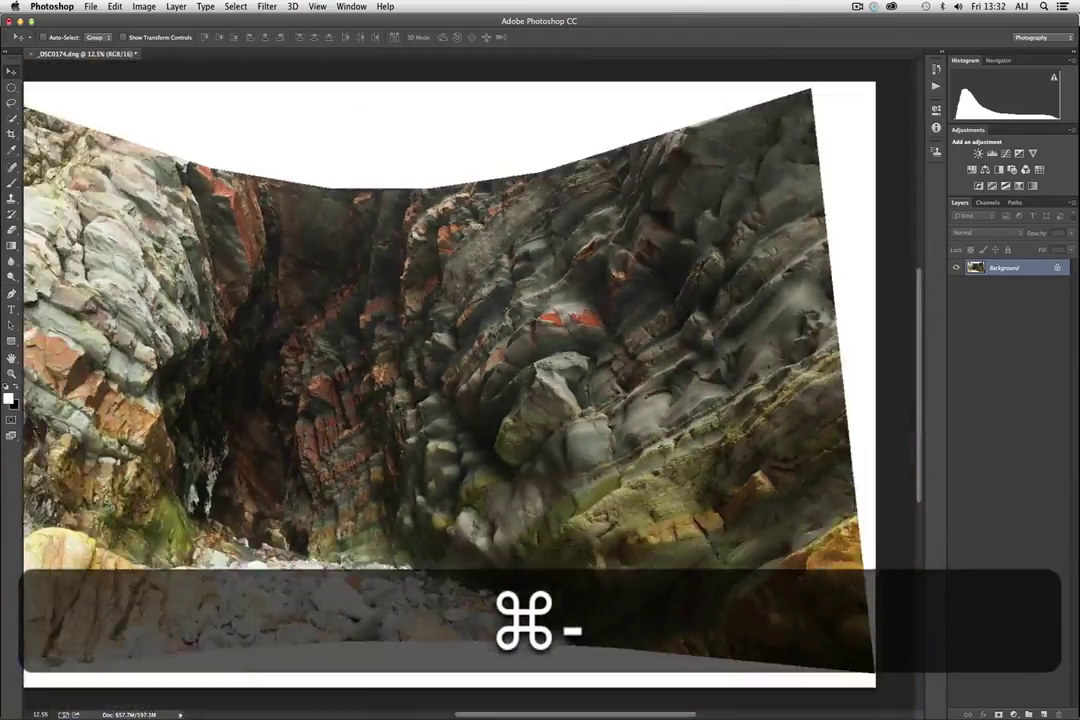
pyautogui.press('super+minus')
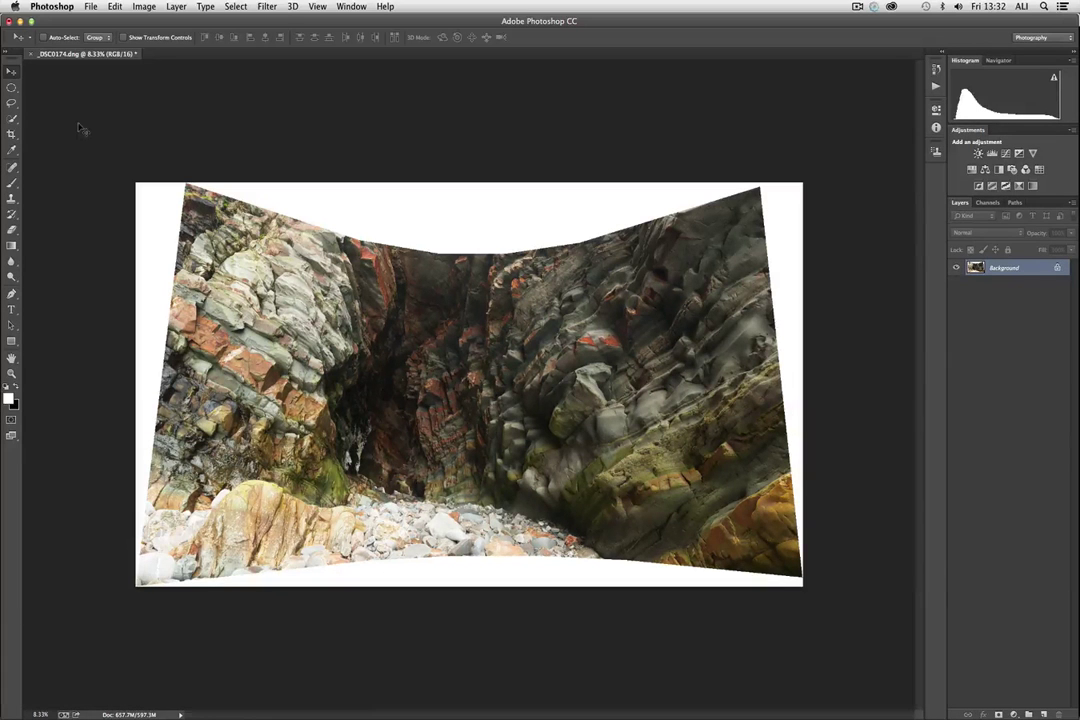
# Crop the panorama on all four sides to a rectangle that excludes the white borders.
pyautogui.click(11, 133)
pyautogui.moveTo(466, 184); pyautogui.dragTo(466, 221)
pyautogui.moveTo(466, 547); pyautogui.dragTo(470, 529)
pyautogui.moveTo(137, 380); pyautogui.dragTo(158, 378)
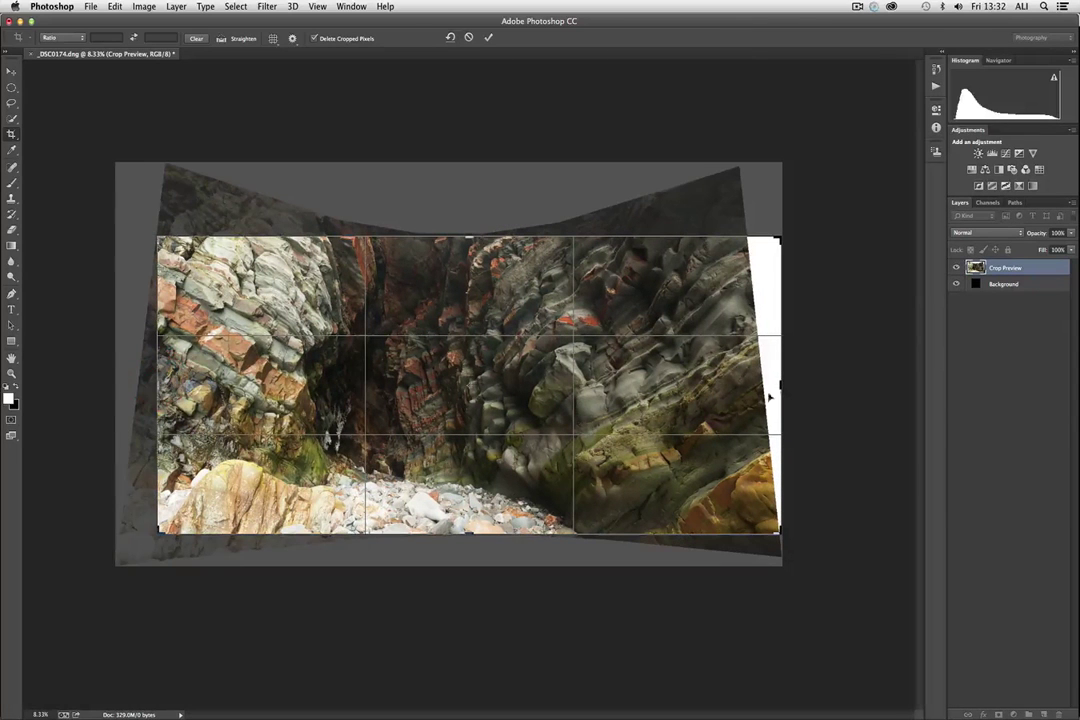
pyautogui.moveTo(776, 385); pyautogui.dragTo(762, 385)
pyautogui.press('Return')
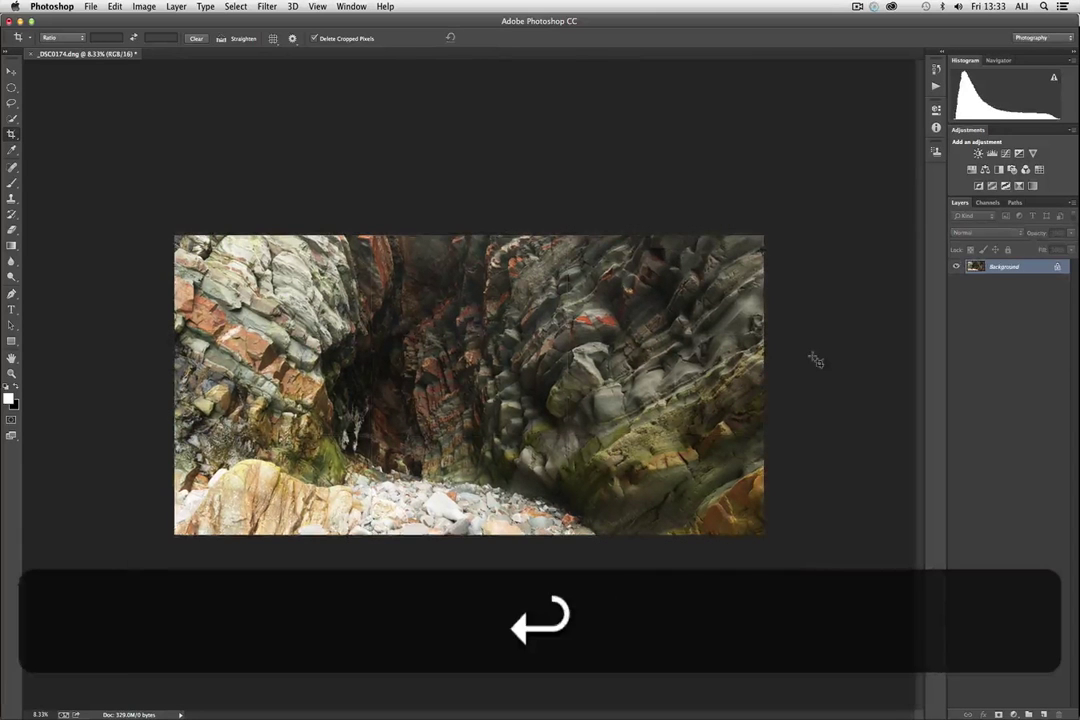
# Inspect the cropped panorama and undo the crop.
pyautogui.press('super+equal')
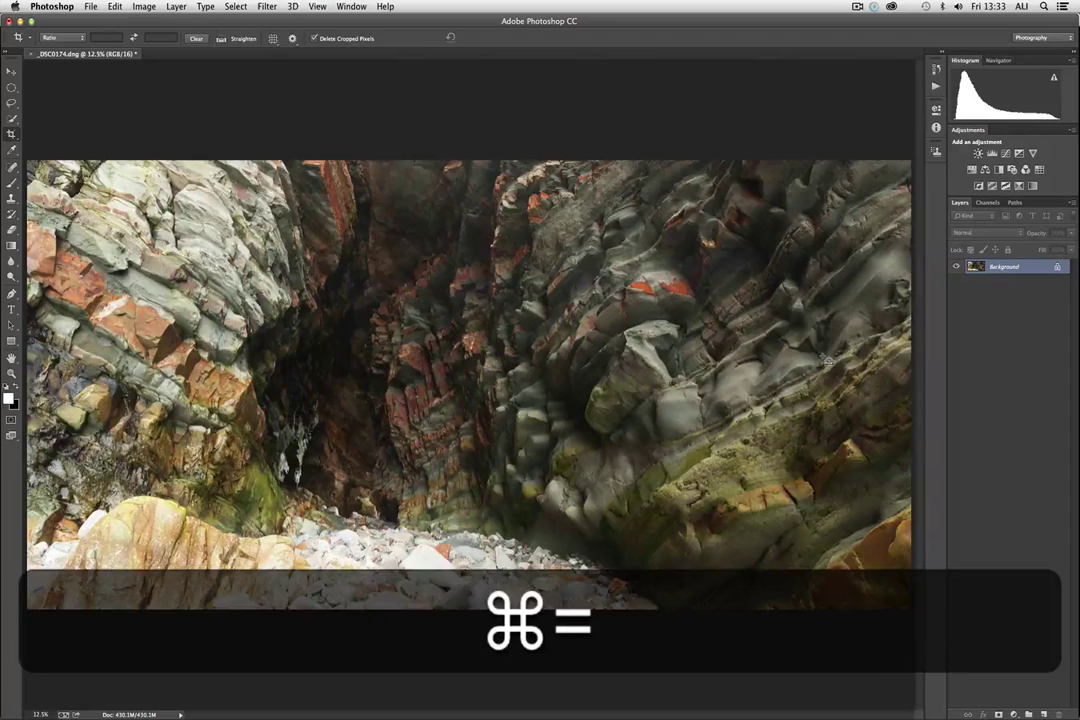
pyautogui.press('super+minus')
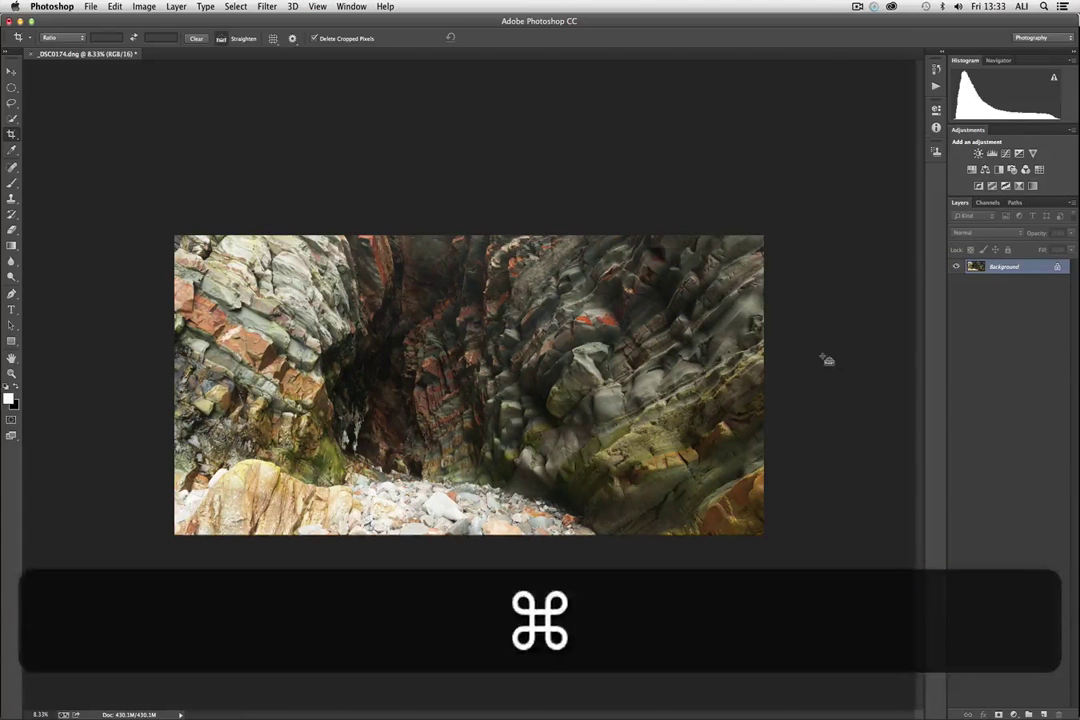
pyautogui.press('super+z')
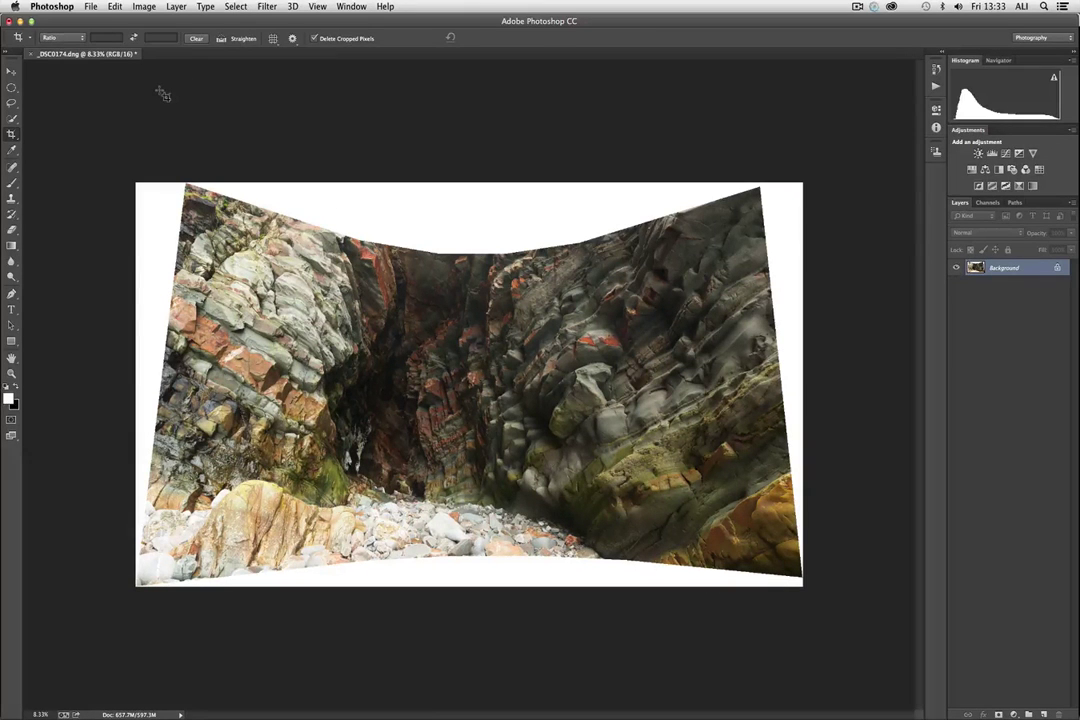
# Select the whole canvas and distort the panorama, pulling both upper corners horizontally outward to push the white side borders off the canvas.
pyautogui.click(11, 71)
pyautogui.press('super+a')
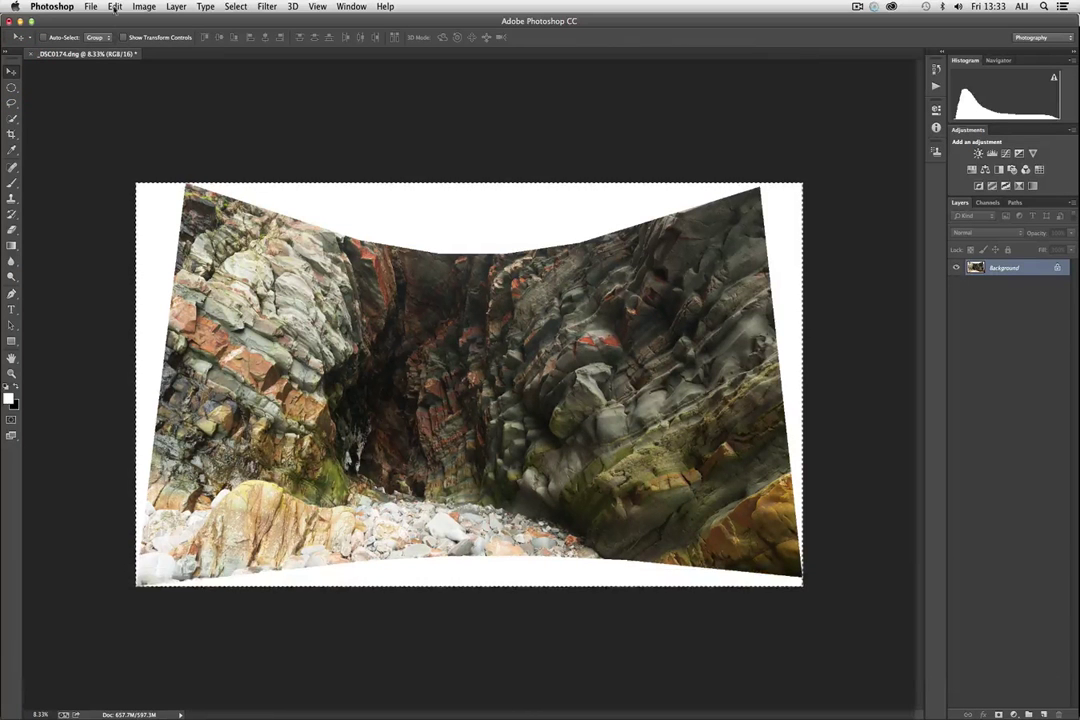
pyautogui.click(115, 7)
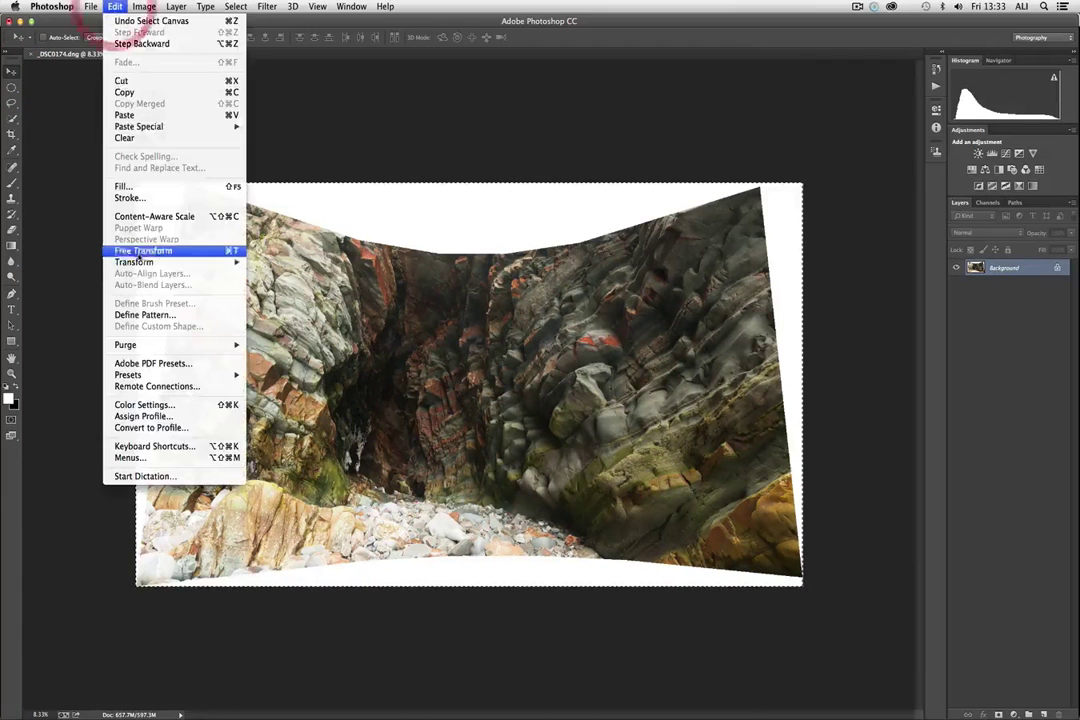
pyautogui.moveTo(170, 262)
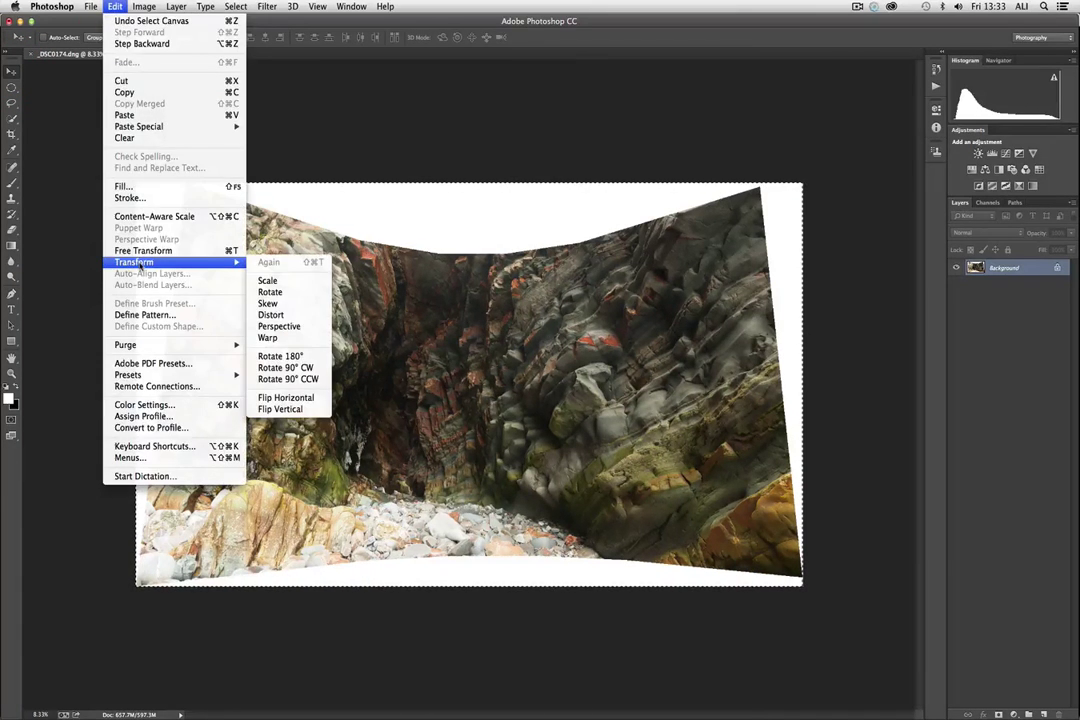
pyautogui.click(286, 315)
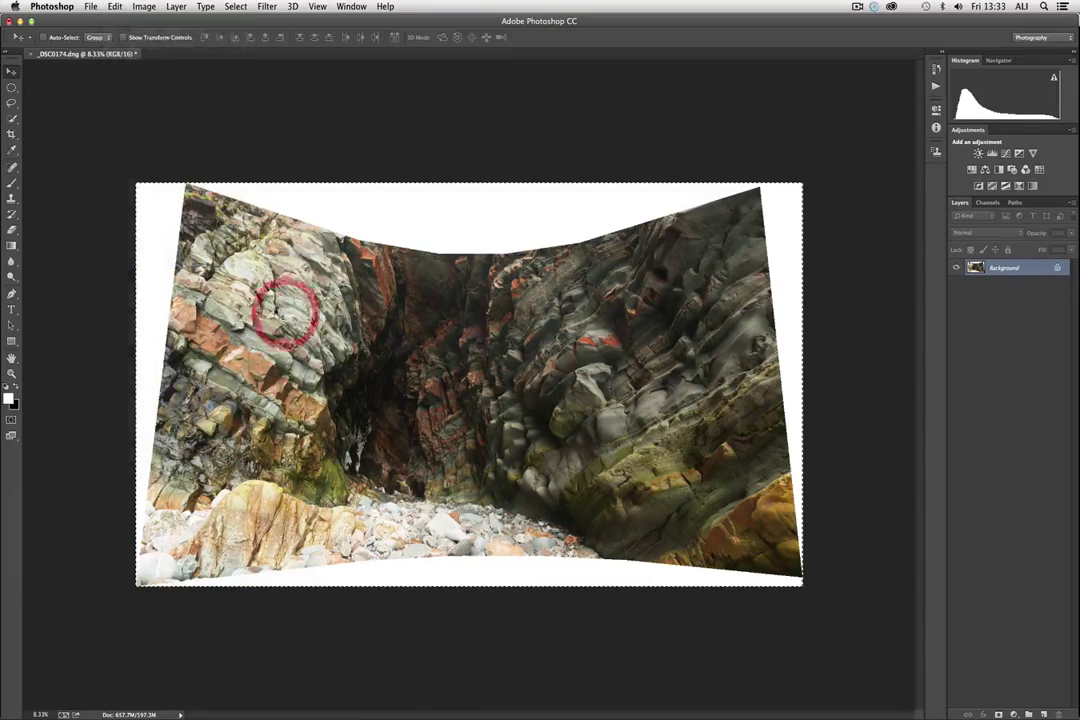
pyautogui.moveTo(135, 183); pyautogui.dragTo(92, 183)
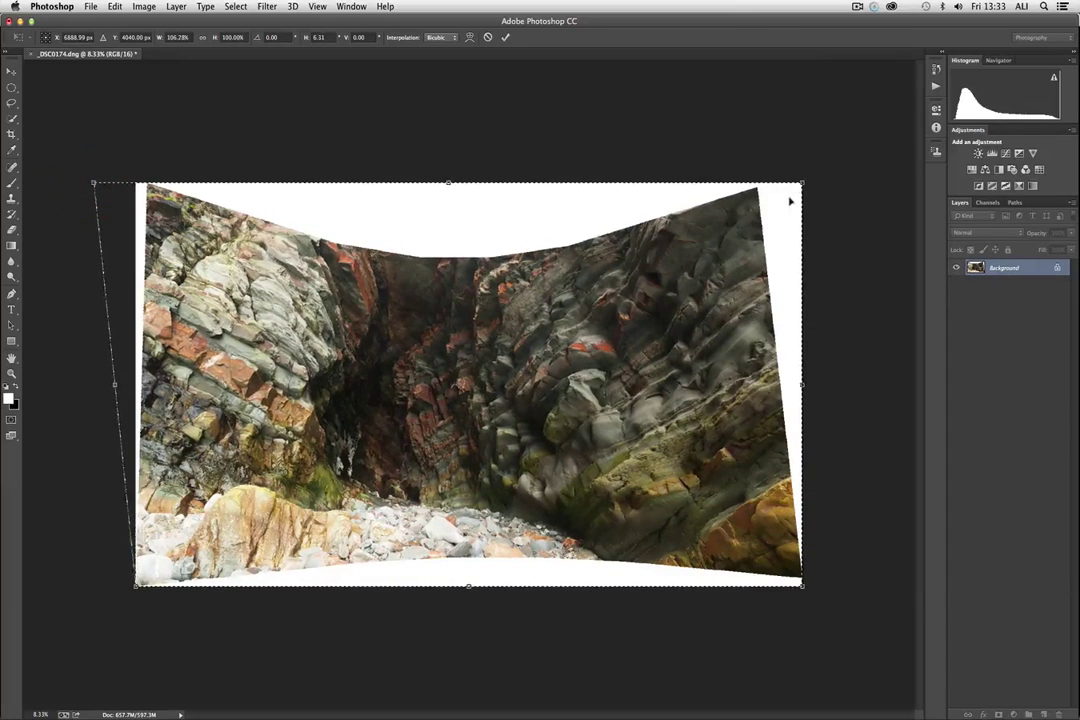
pyautogui.moveTo(801, 183); pyautogui.dragTo(847, 182)
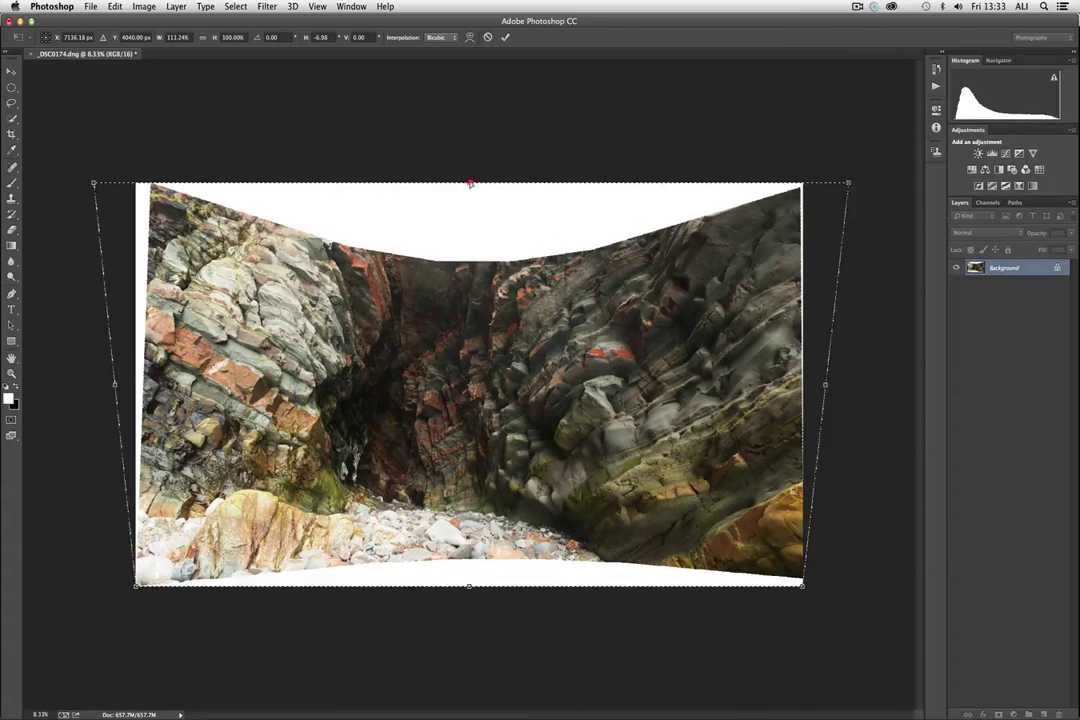
# Stretch the distorted panorama's top edge slightly upward, widen its upper corners a little more, apply the transform and deselect.
pyautogui.moveTo(470, 179); pyautogui.dragTo(474, 169)
pyautogui.moveTo(97, 170); pyautogui.dragTo(76, 169)
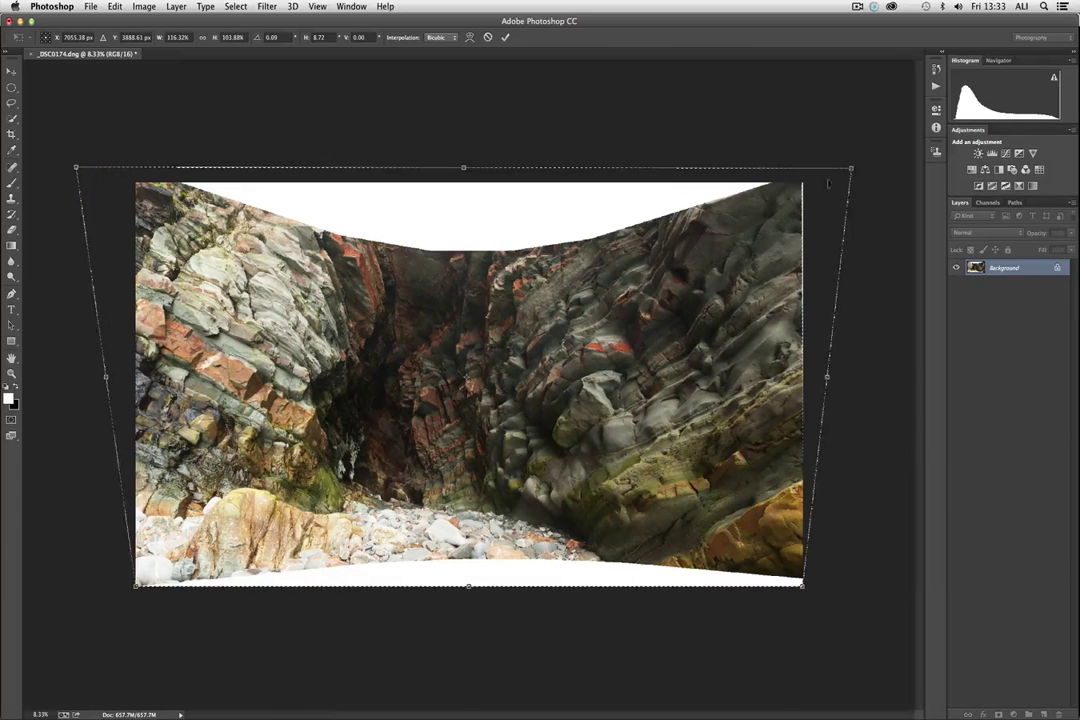
pyautogui.moveTo(851, 171); pyautogui.dragTo(856, 168)
pyautogui.press('Return')
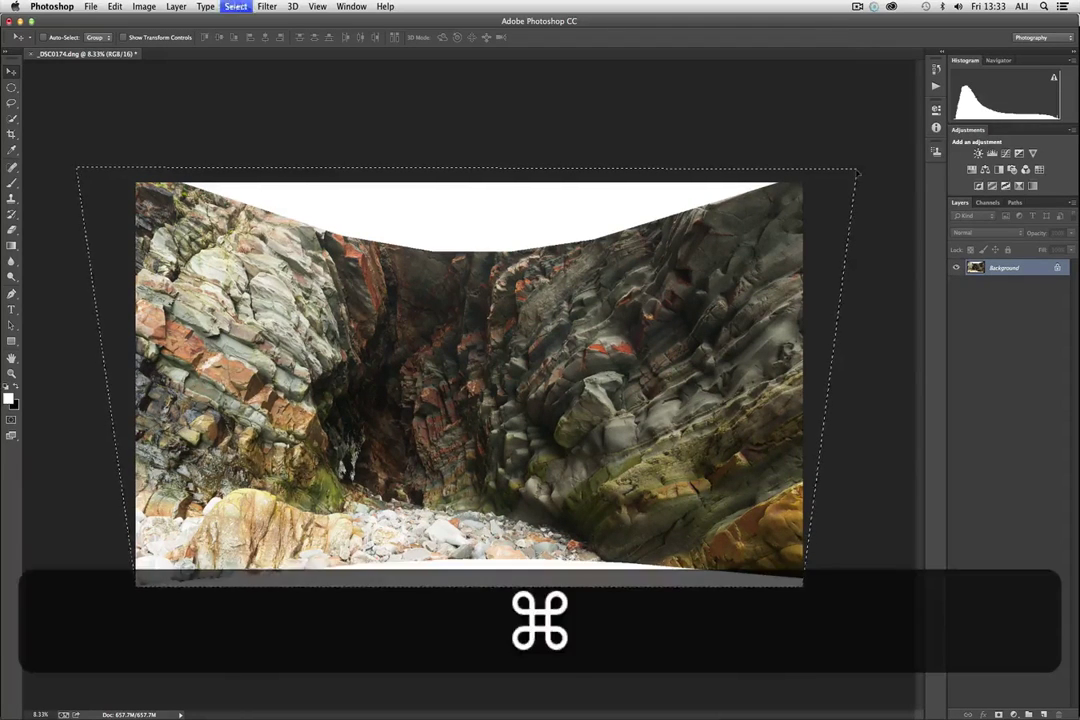
pyautogui.press('super+d')
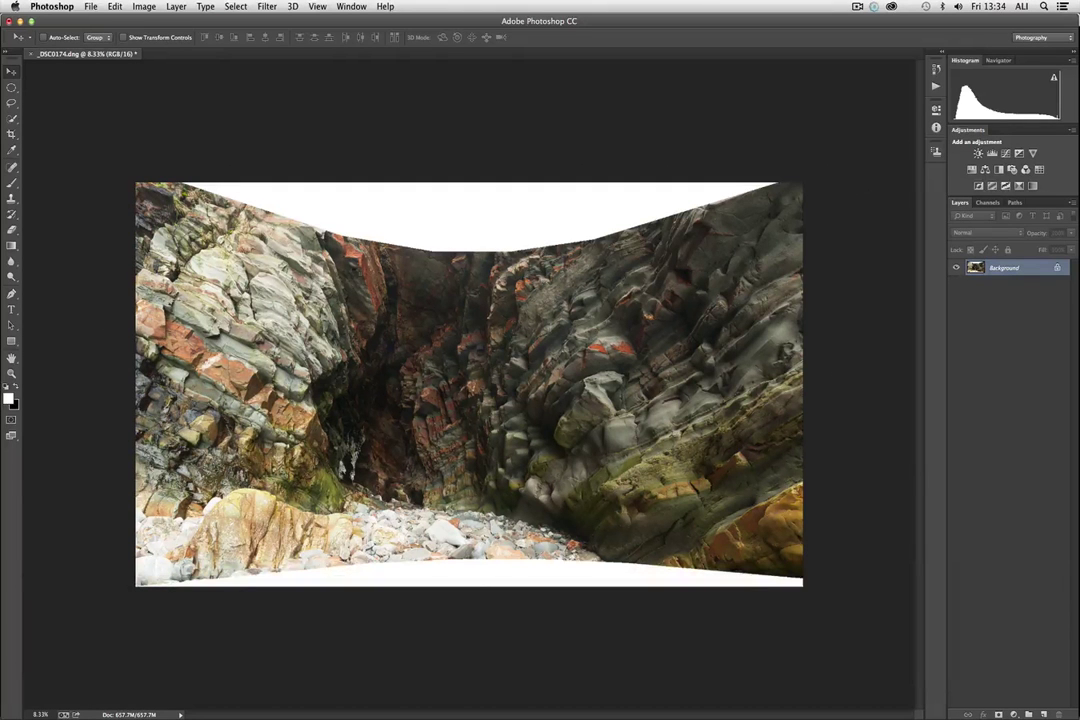
# Crop the panorama's top and bottom to exclude the curved white borders, keeping its full width.
pyautogui.click(11, 133)
pyautogui.moveTo(469, 181); pyautogui.dragTo(469, 216)
pyautogui.moveTo(468, 217); pyautogui.dragTo(466, 212)
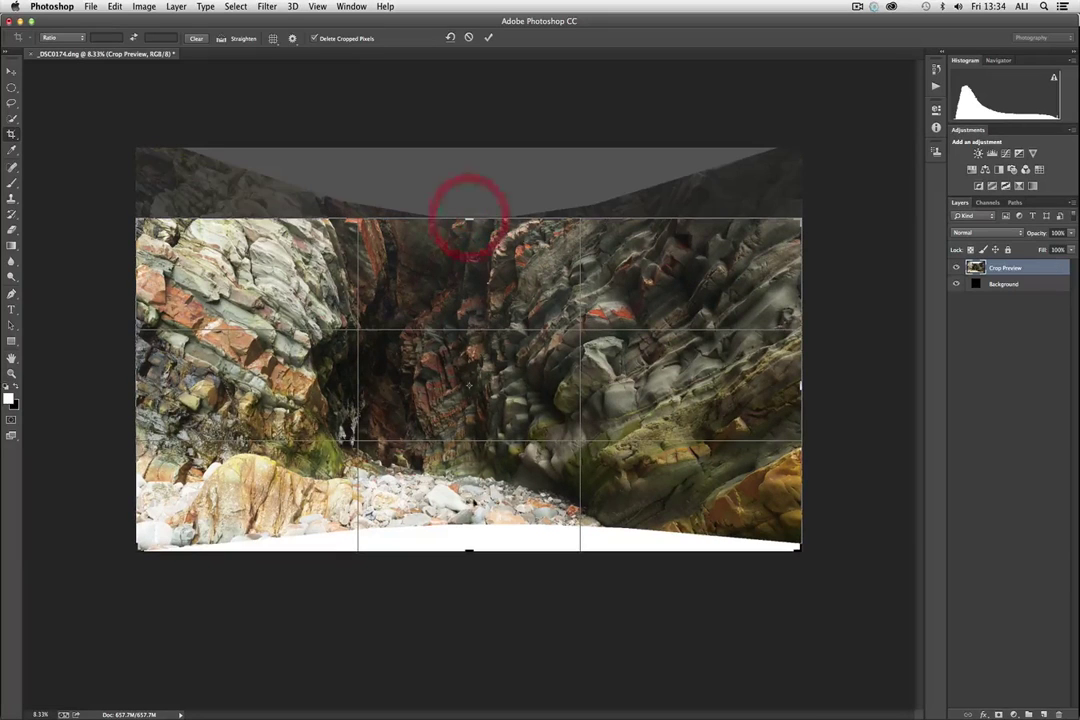
pyautogui.moveTo(468, 549); pyautogui.dragTo(471, 536)
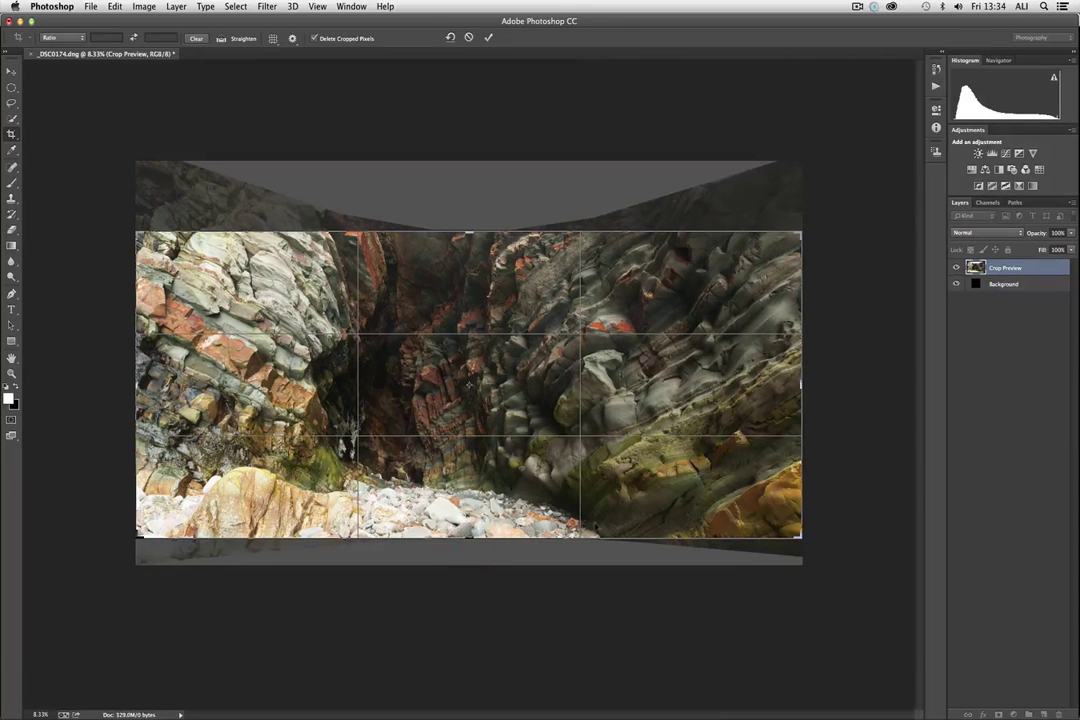
pyautogui.press('Return')
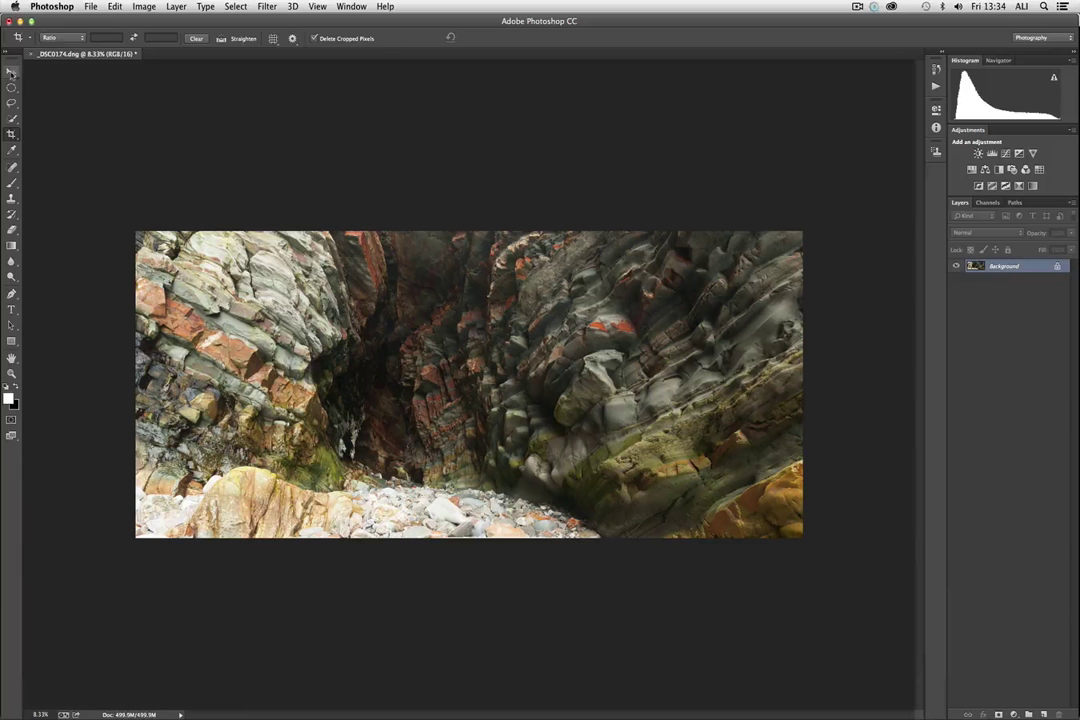
pyautogui.press('v')
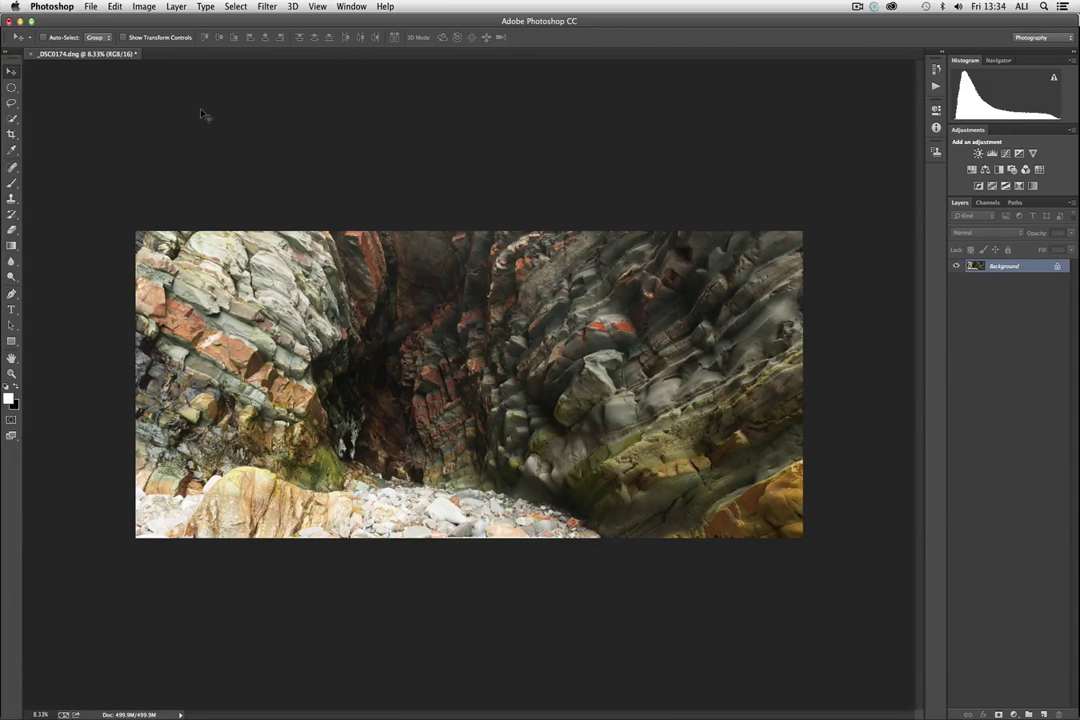
# Examine the cropped panorama at 12.5% magnification from its left end to its right end.
pyautogui.press('super+equal')
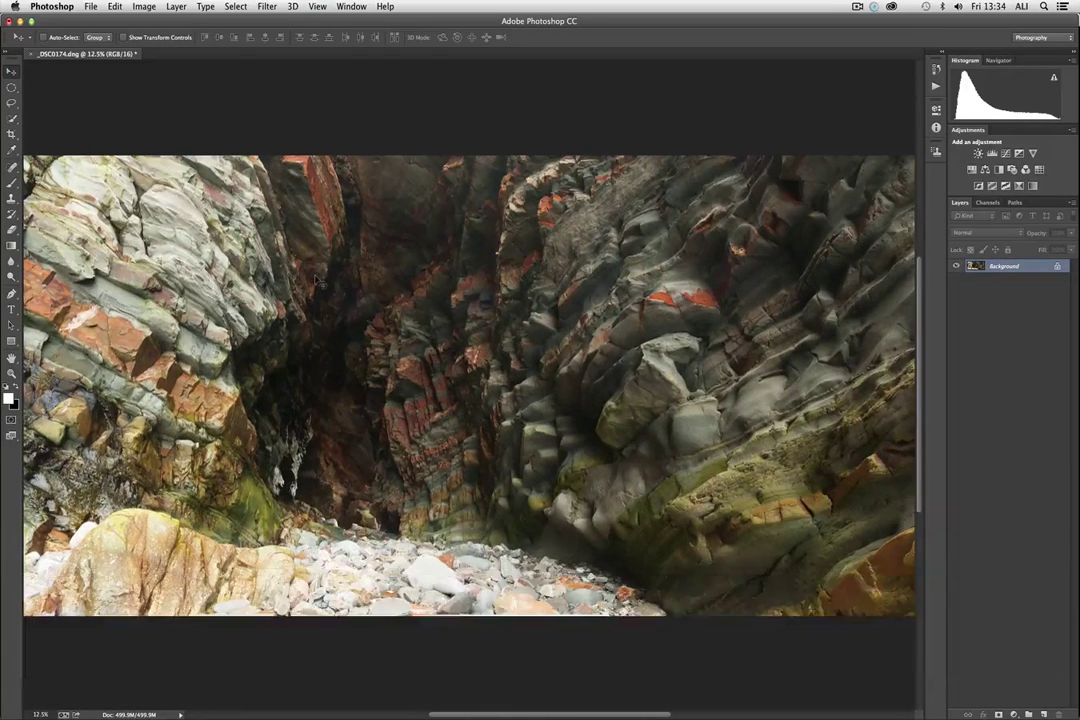
pyautogui.hscroll(-5, 318, 283)
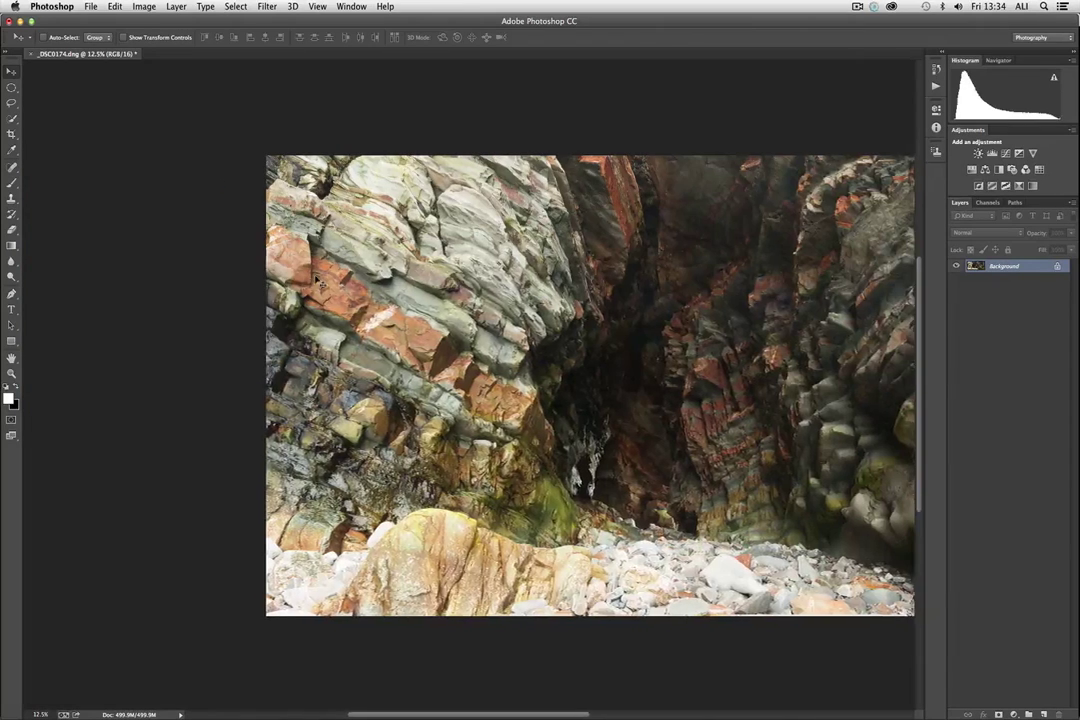
pyautogui.hscroll(10, 320, 284)
pyautogui.hscroll(10, 461, 280)
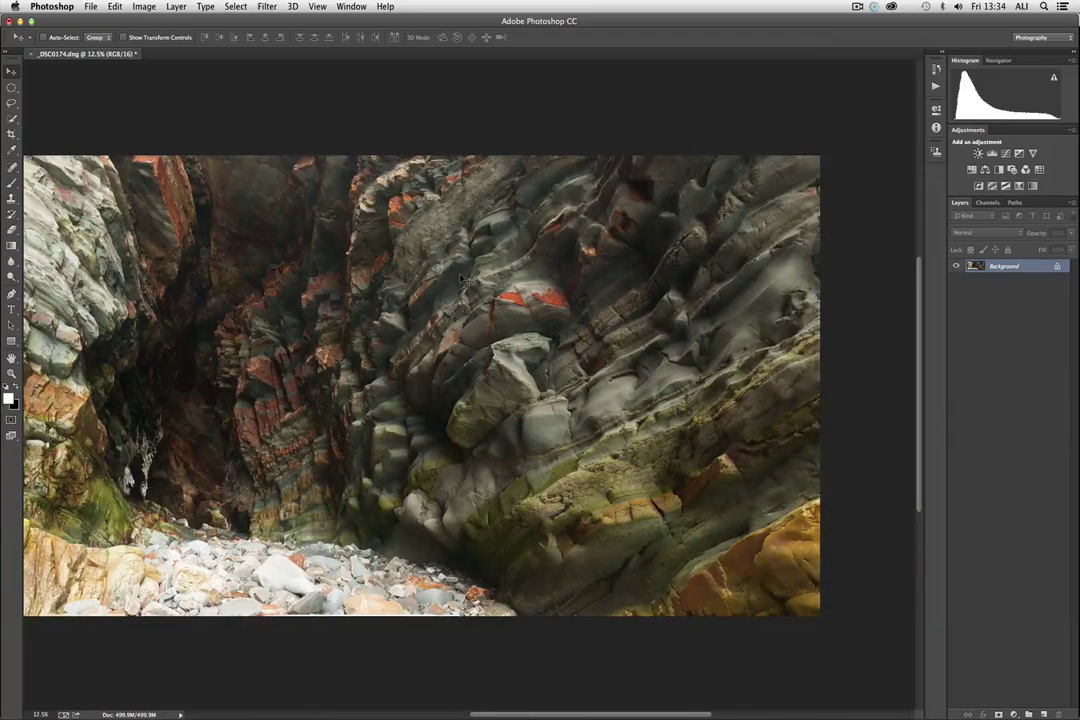
pyautogui.hscroll(-8, 461, 281)
pyautogui.press('super+minus')
pyautogui.press('super+minus')
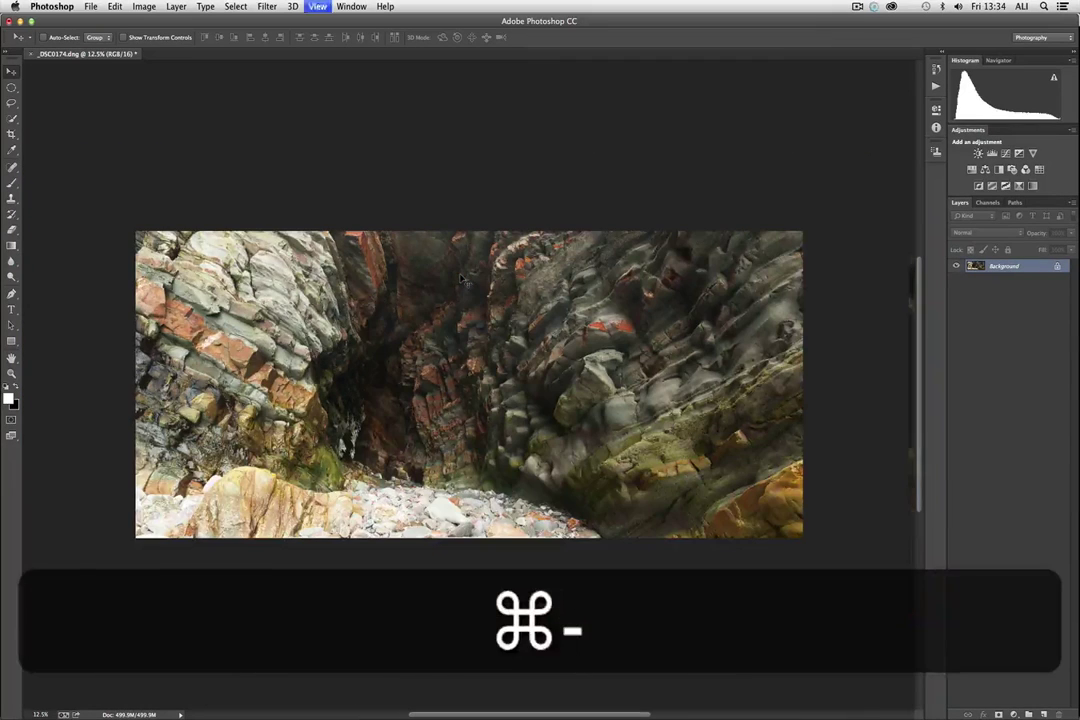
# Check the cropped panorama's pixel dimensions and resolution without resizing it.
pyautogui.click(145, 6)
pyautogui.click(158, 99)
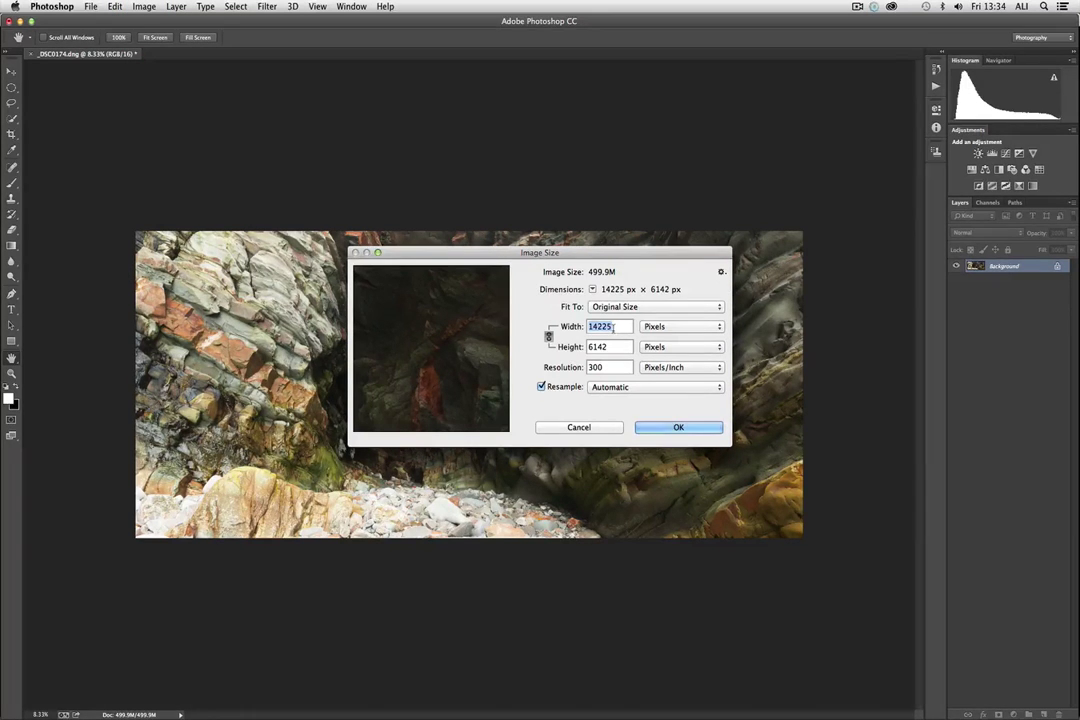
pyautogui.click(585, 429)
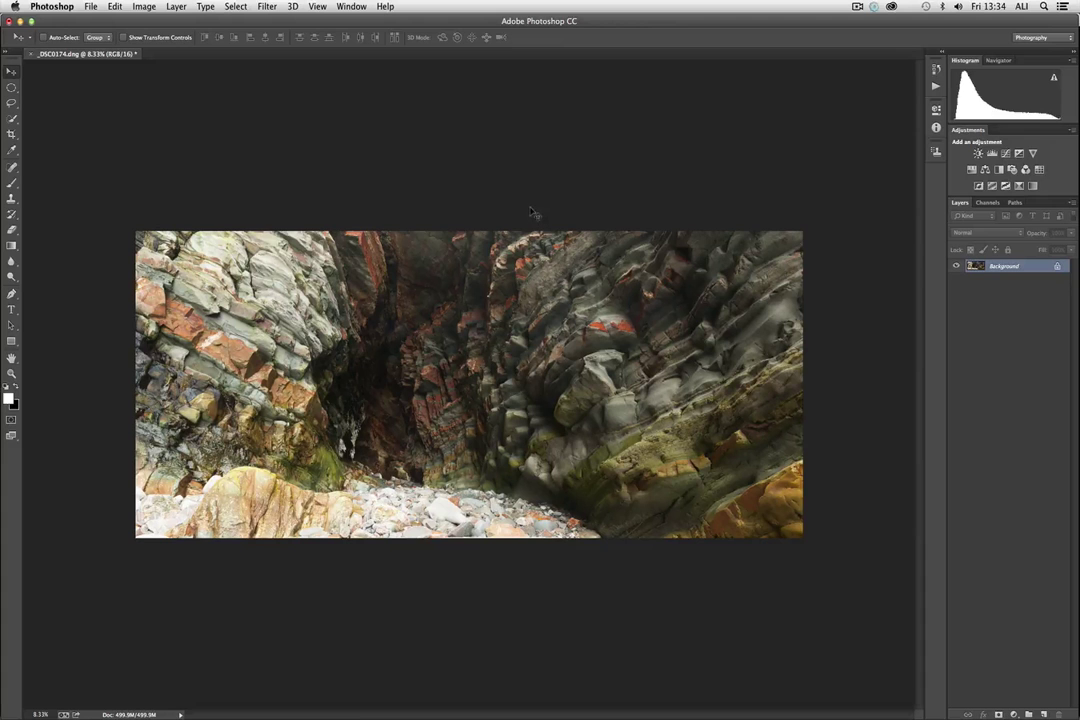